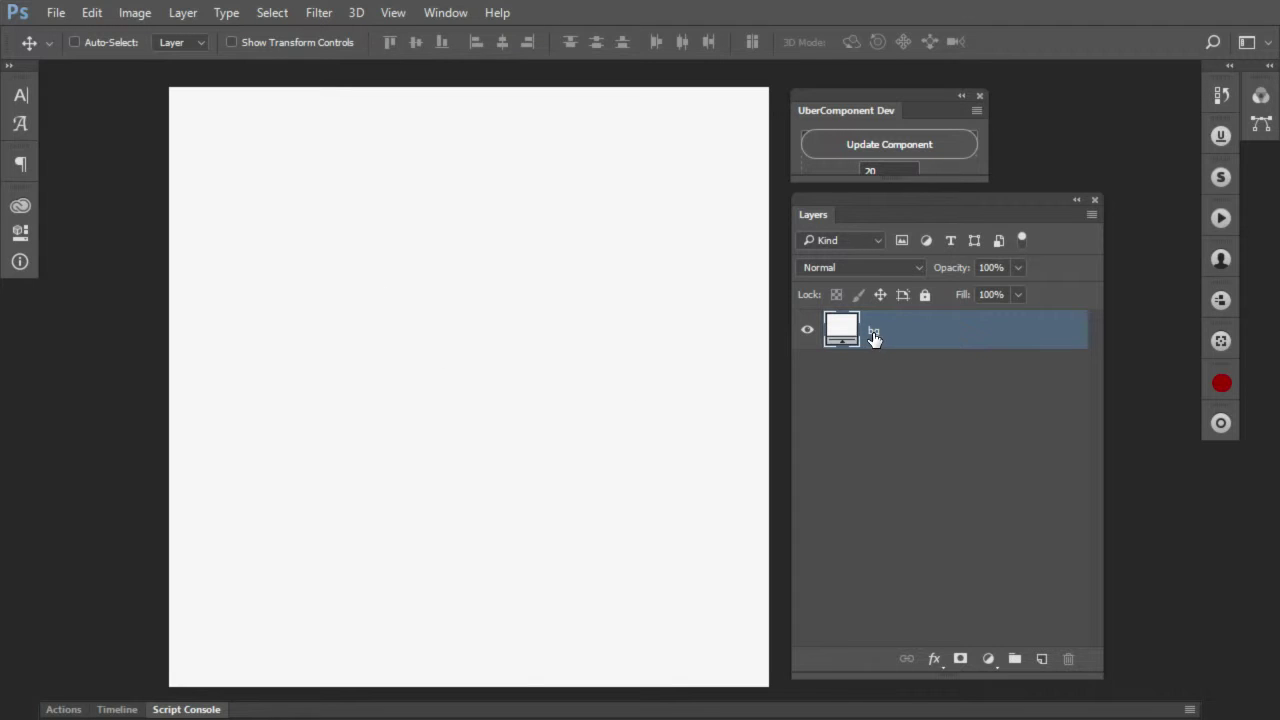
Step: Draw a black rectangle about 204 by 227 px in the middle area of the canvas
key(u)
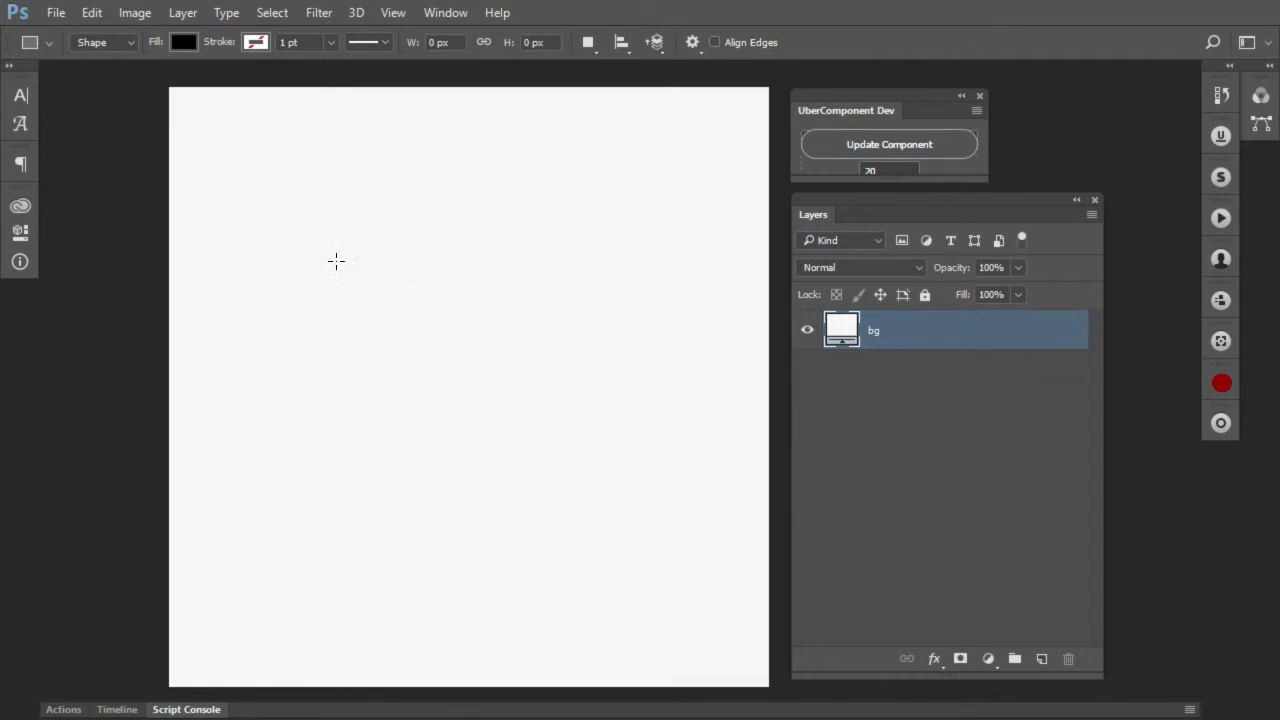
drag(304, 229, 509, 456)
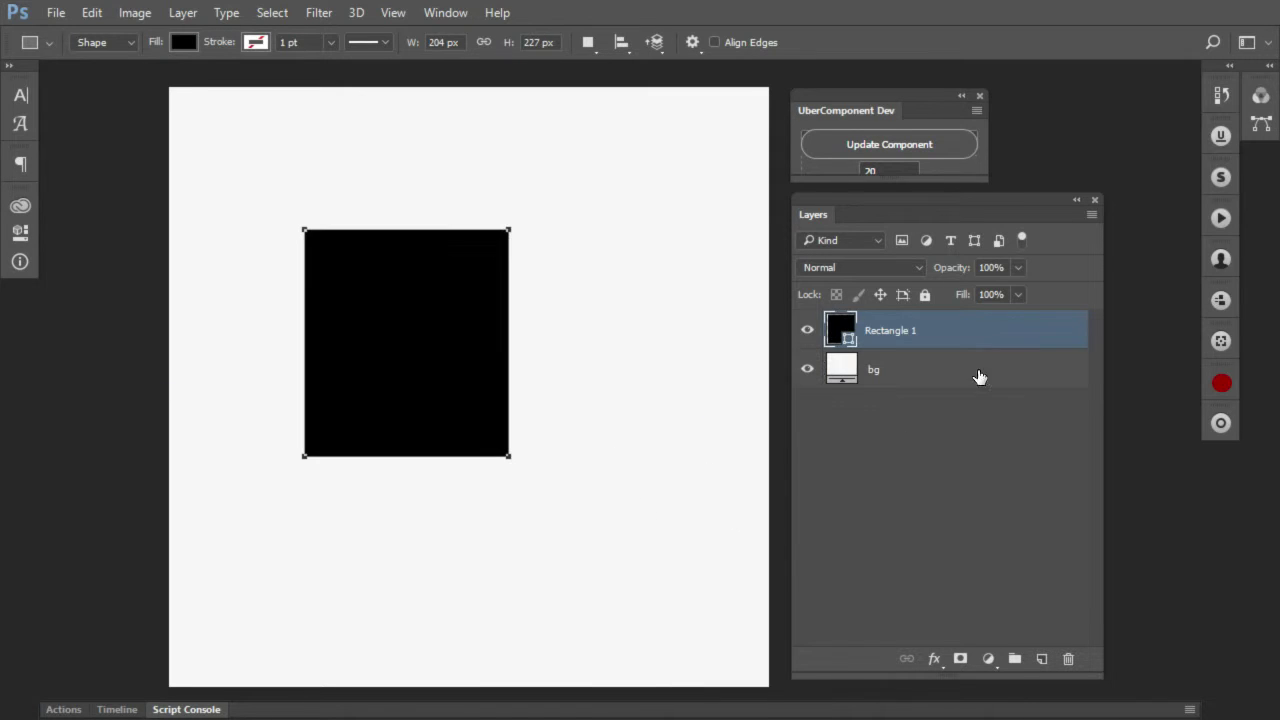
Step: Rename the black rectangle's layer to trbl:50 and run the component update
double_click(901, 331)
text(trbl:50)
key(Return)
click(871, 146)
Step: Draw a smaller rectangle about 72 by 82 px beside the black one and fill it with red #ef1b1b
drag(495, 329, 477, 335)
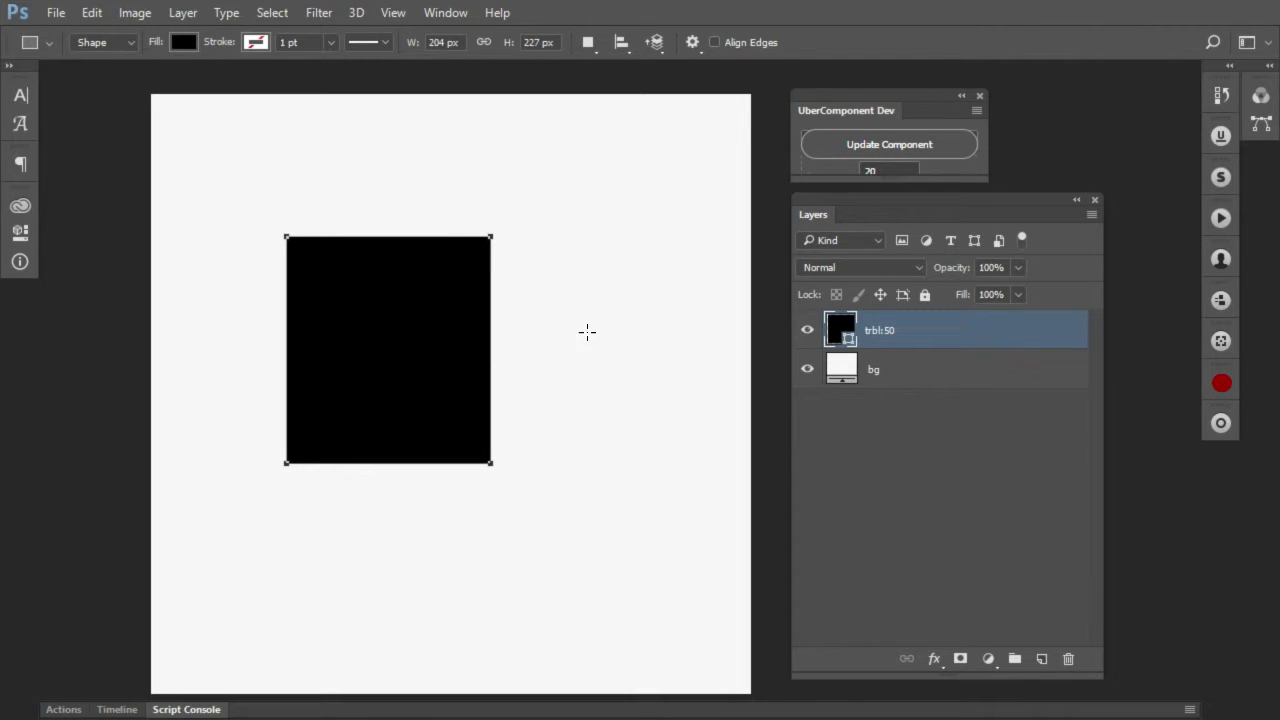
drag(622, 279, 548, 363)
key(i)
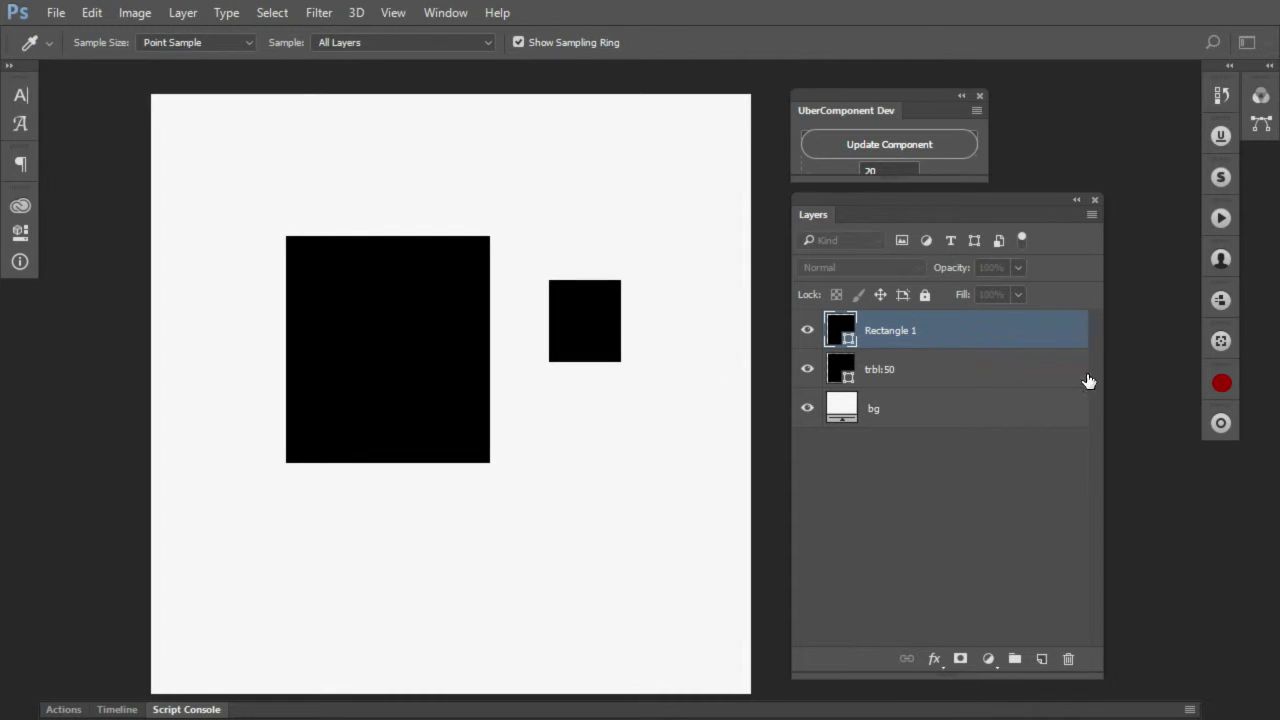
double_click(841, 330)
drag(886, 351, 322, 229)
click(266, 315)
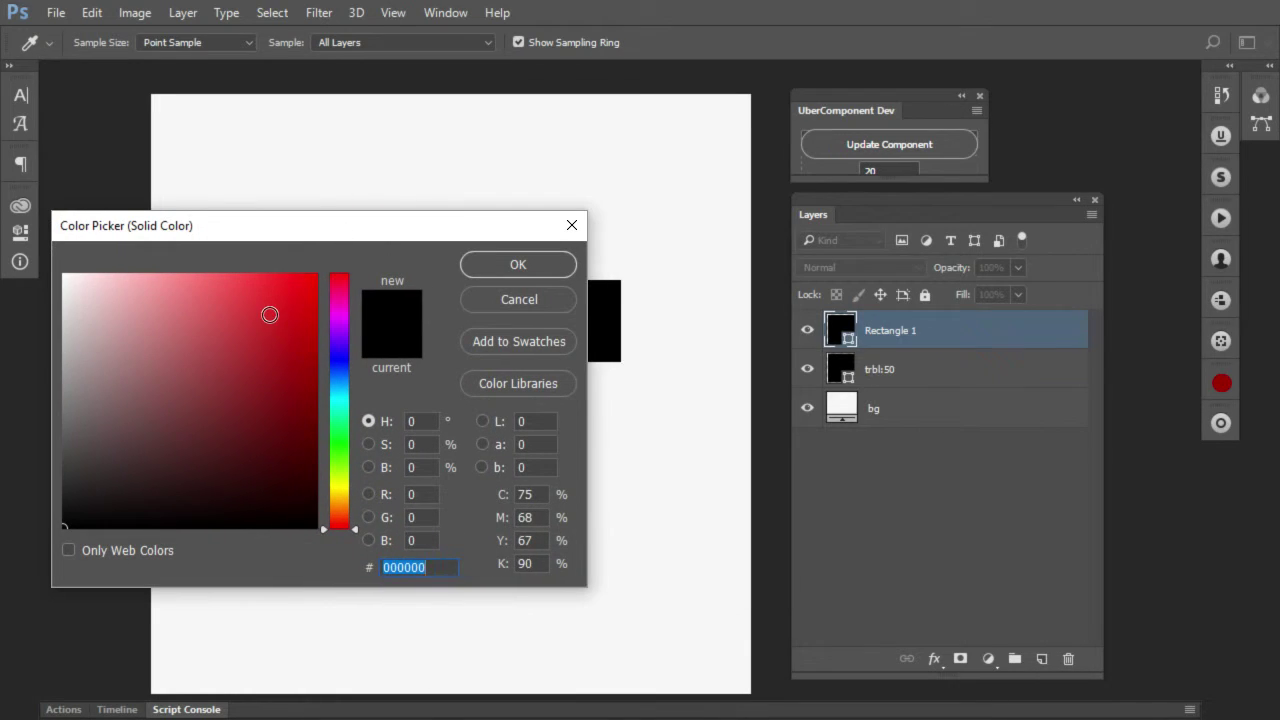
click(290, 289)
click(565, 263)
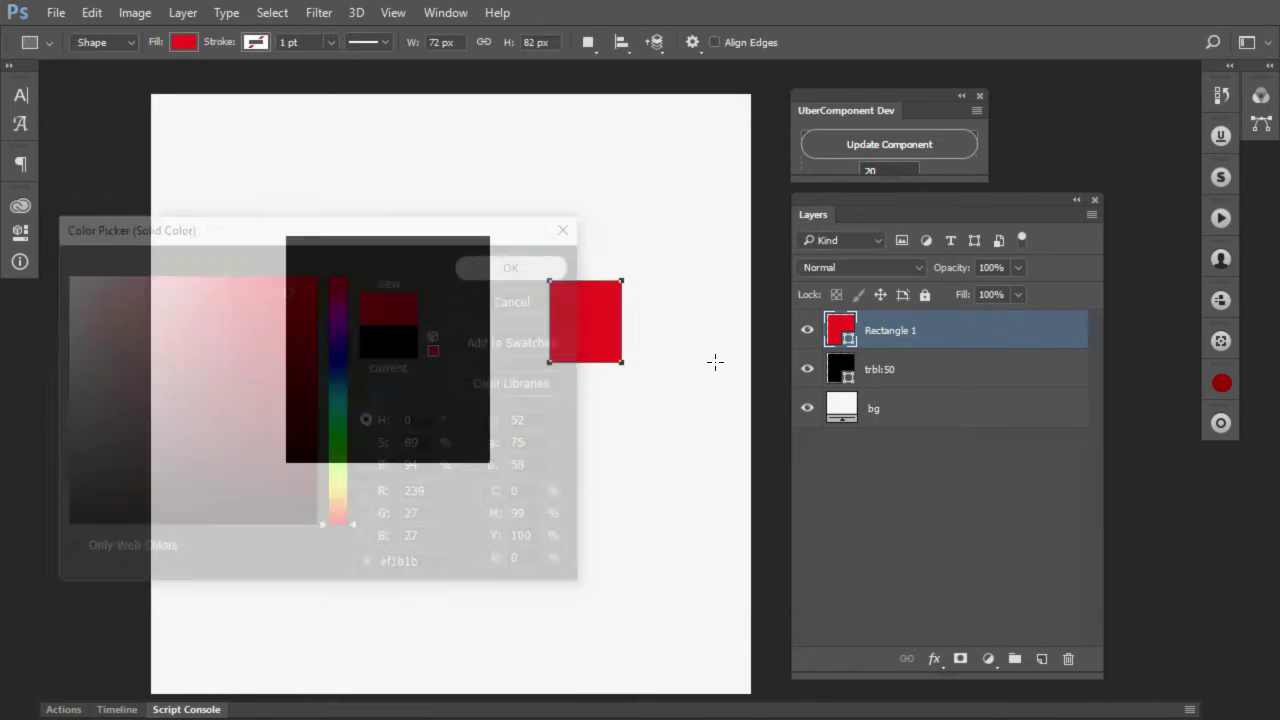
Step: Rename the red rectangle's layer to lb:0 and run the component update
double_click(902, 332)
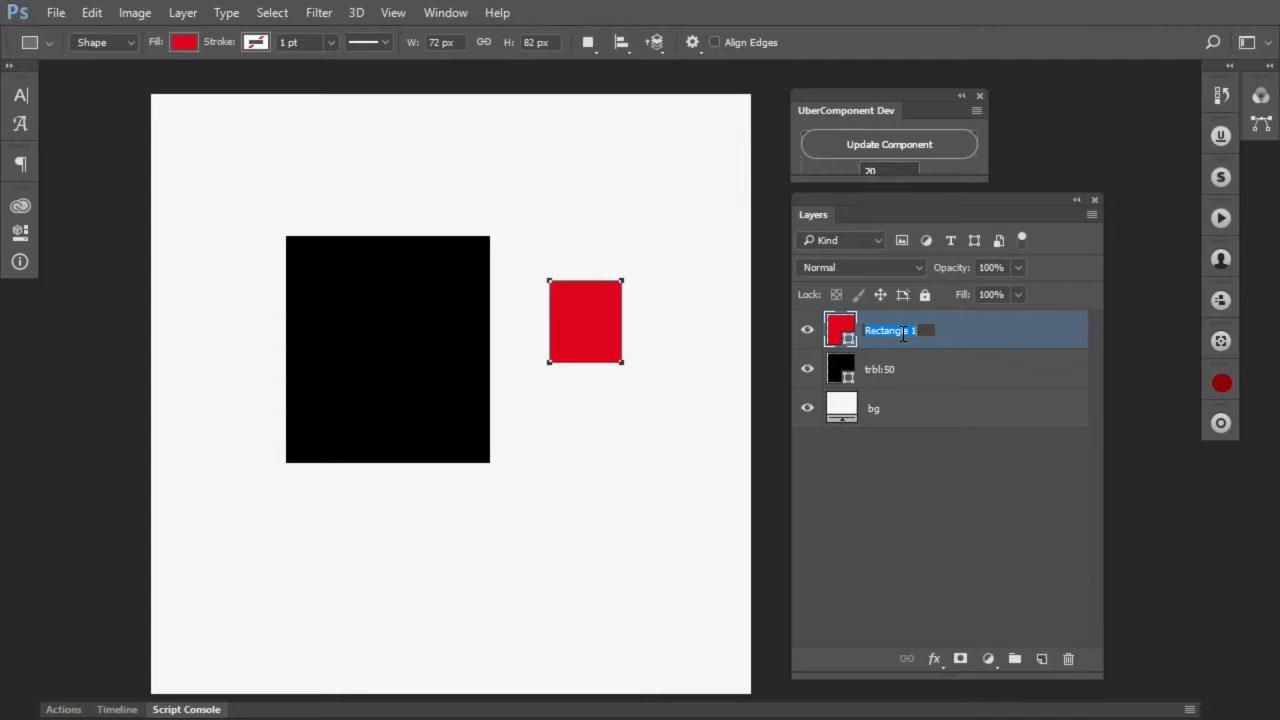
key(BackSpace)
key(Return)
click(855, 152)
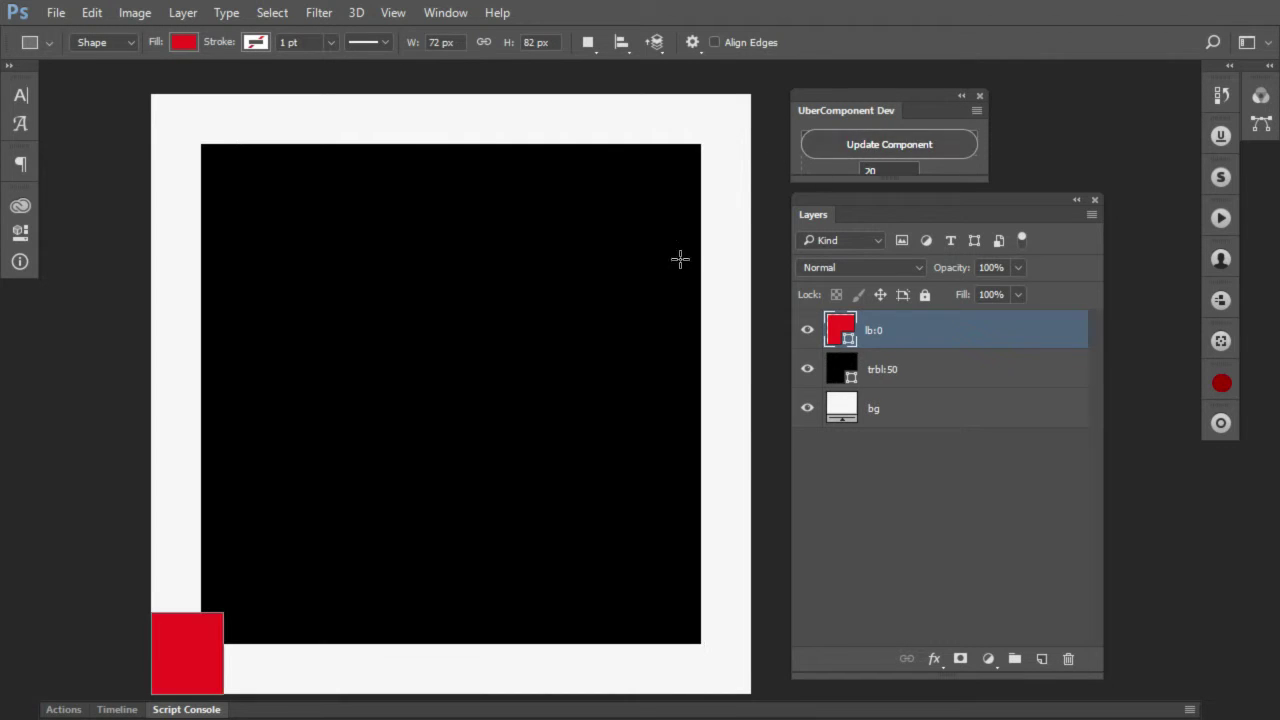
Step: Group the lb:0 and trbl:50 layers and name the group [comp]
key(v)
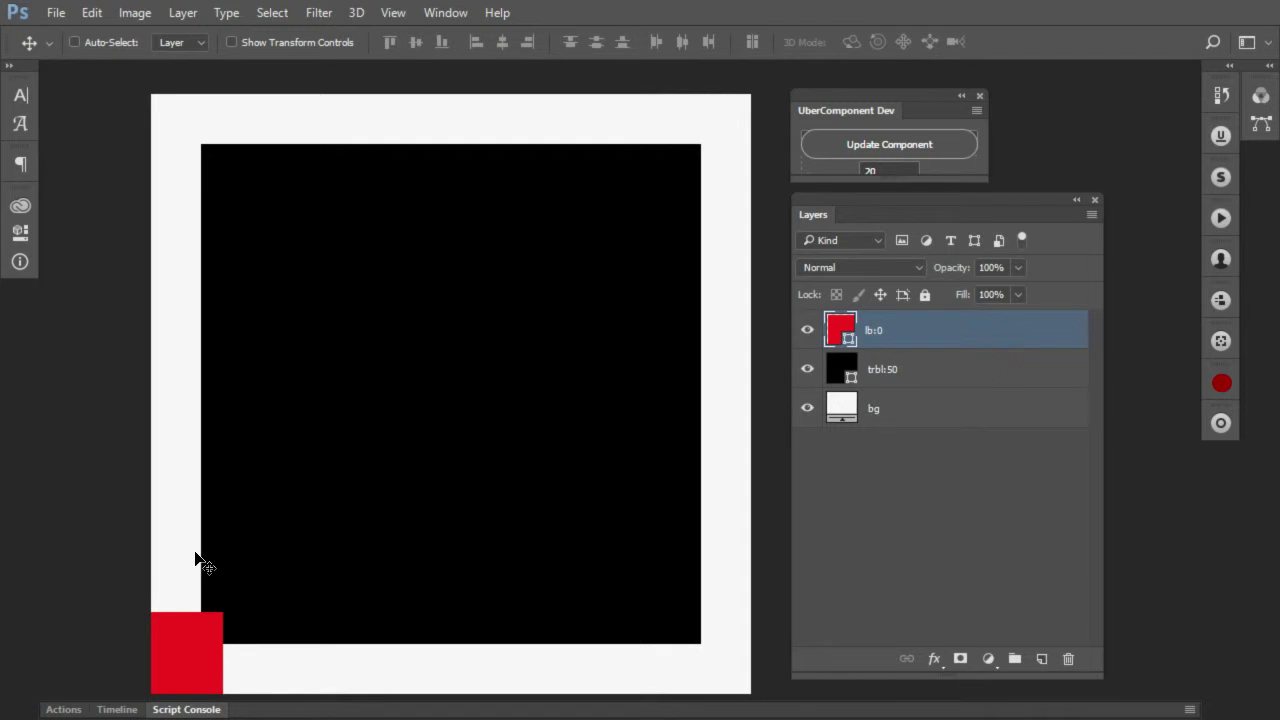
ctrl+click(929, 370)
ctrl+click(925, 370)
ctrl+click(925, 372)
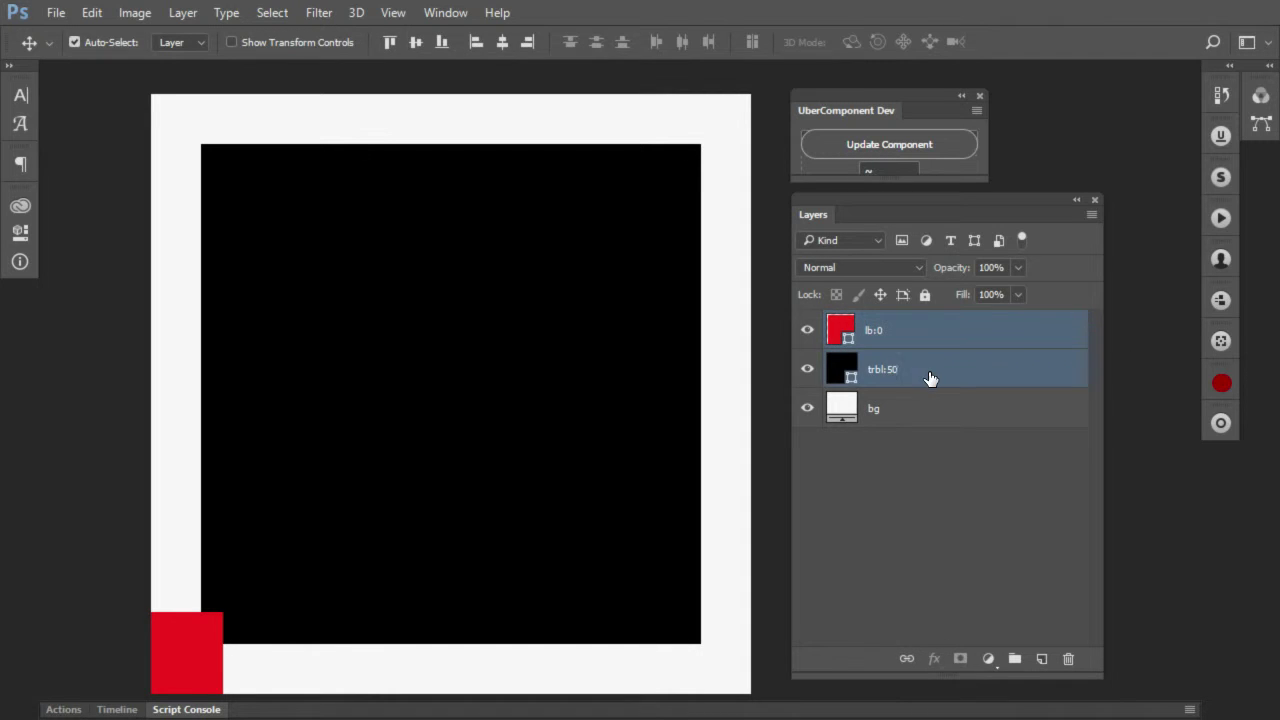
key(ctrl+g)
double_click(877, 322)
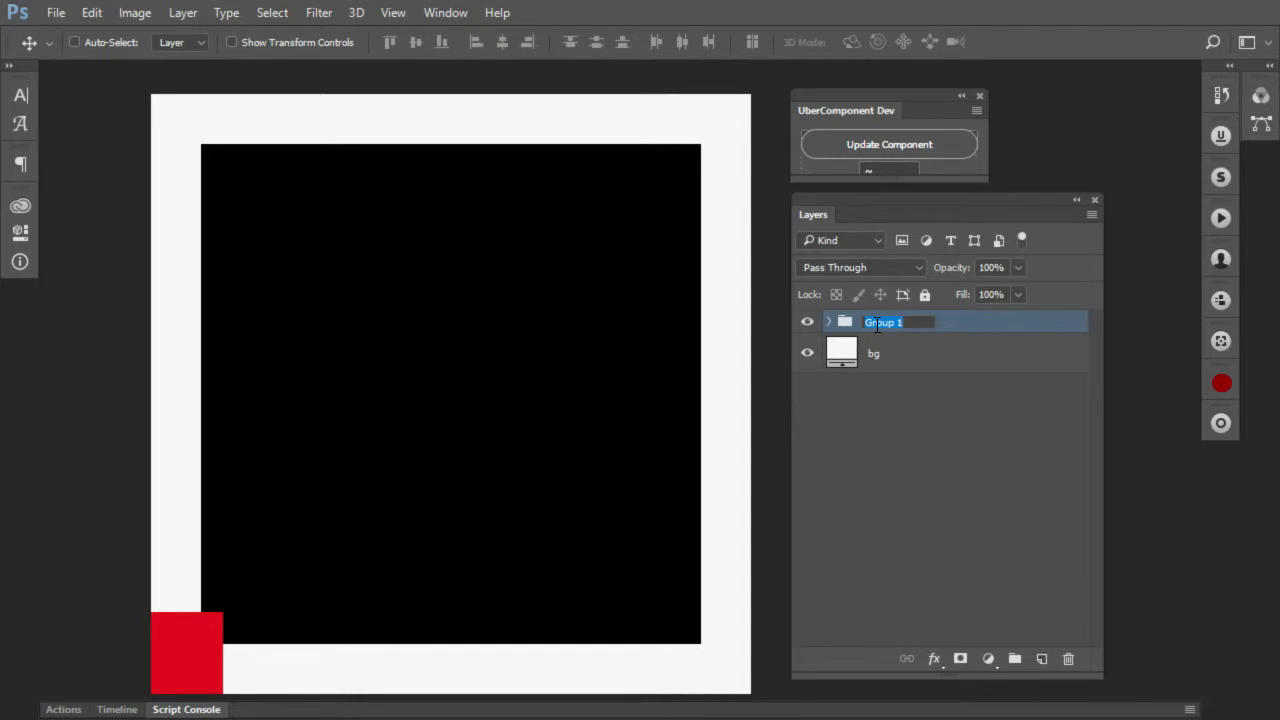
text([comp)
key(Return)
Step: Expand the [comp] group and update the component with its red lb:0 layer selected
click(828, 322)
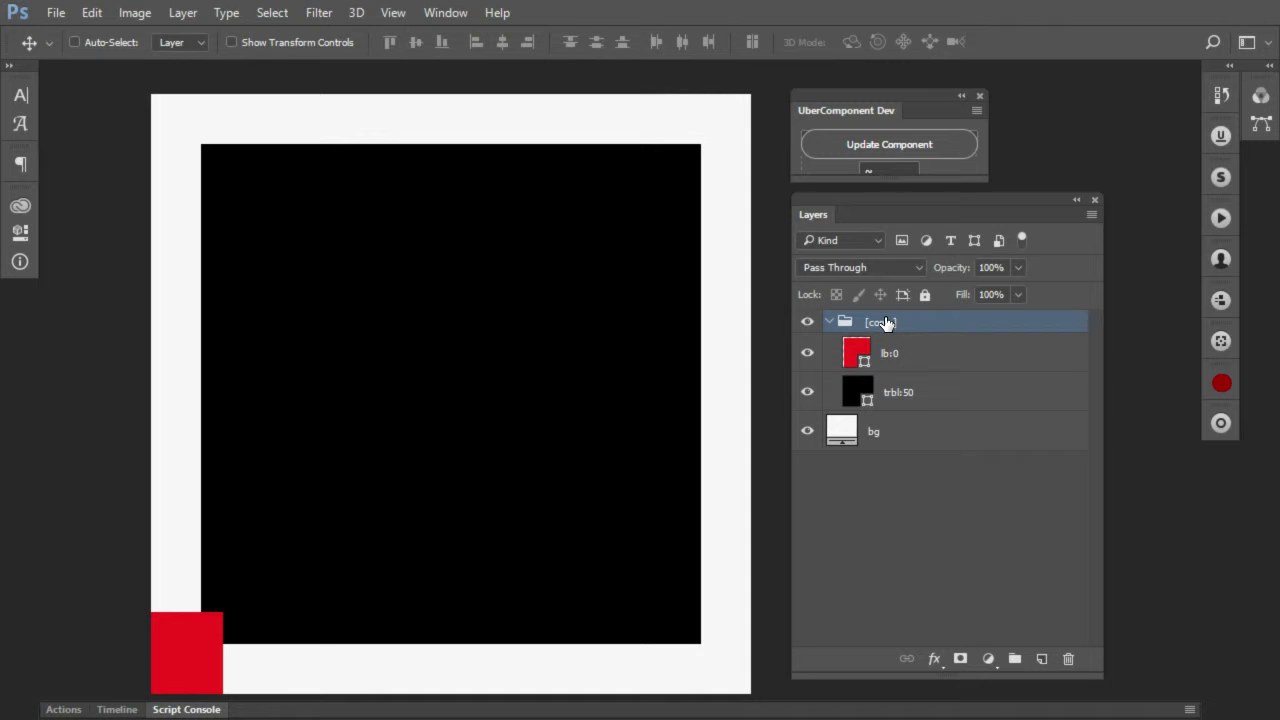
click(914, 356)
click(916, 389)
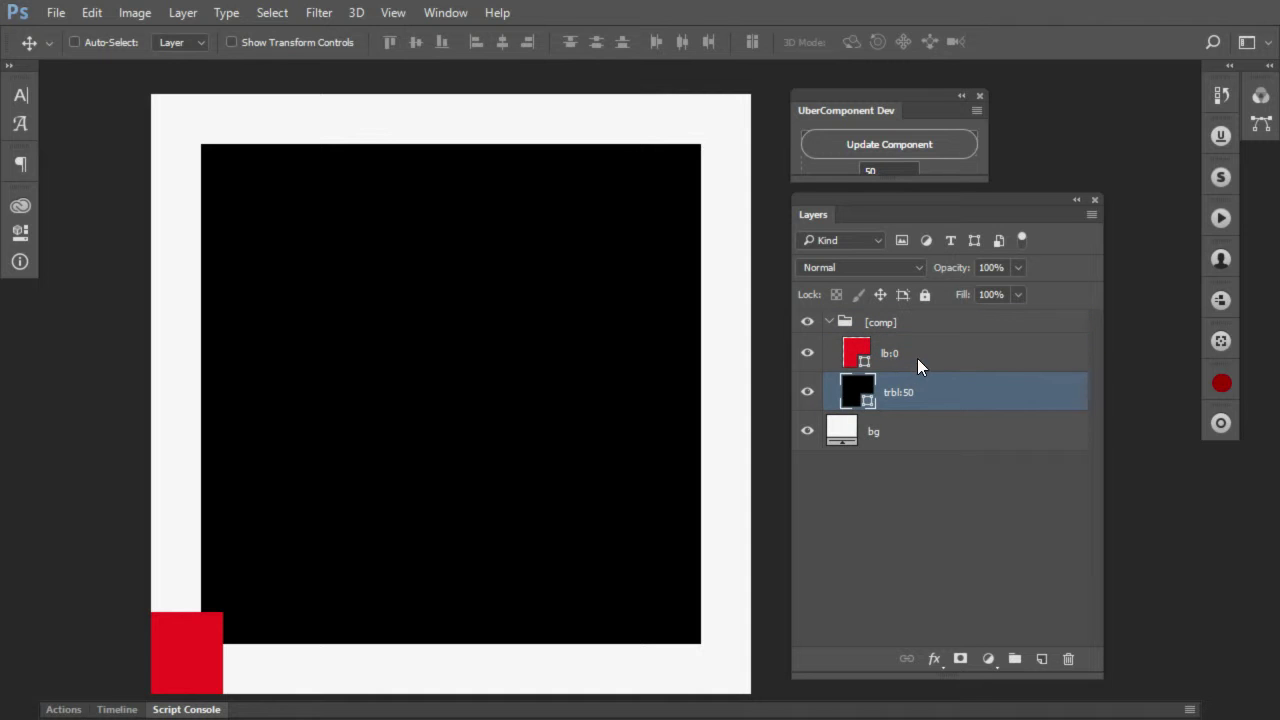
click(917, 358)
click(910, 328)
click(902, 352)
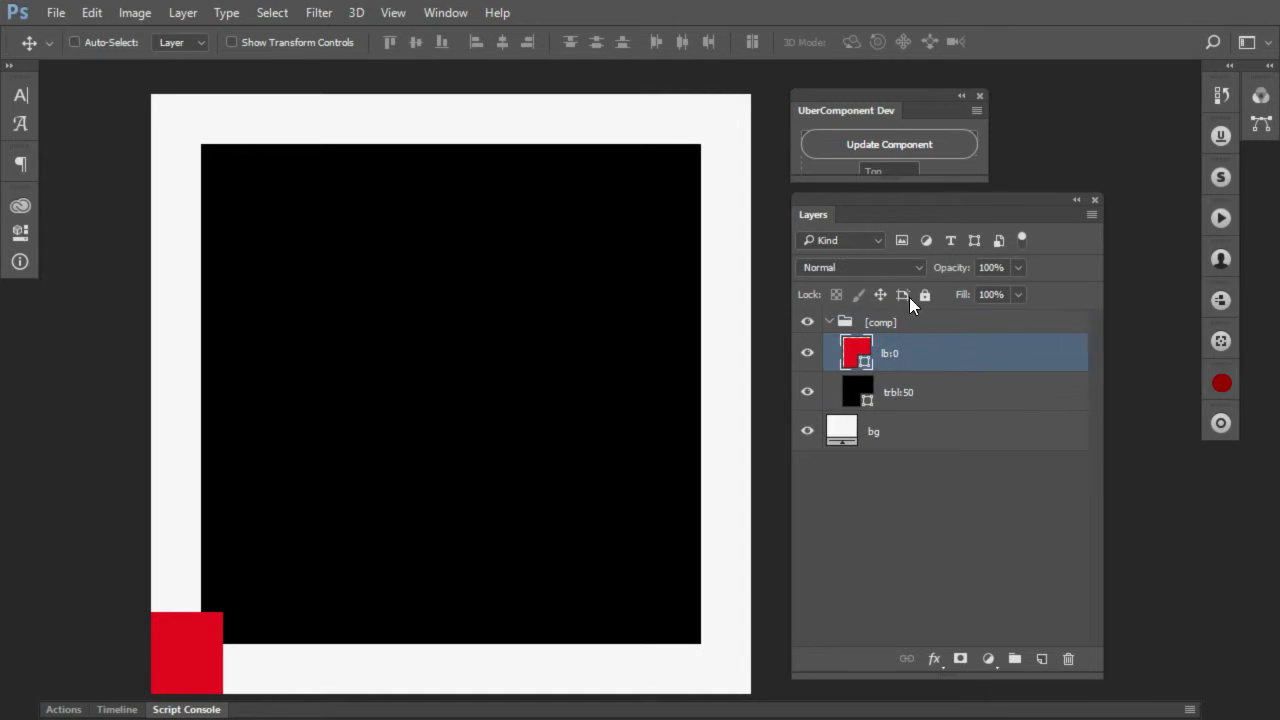
click(875, 148)
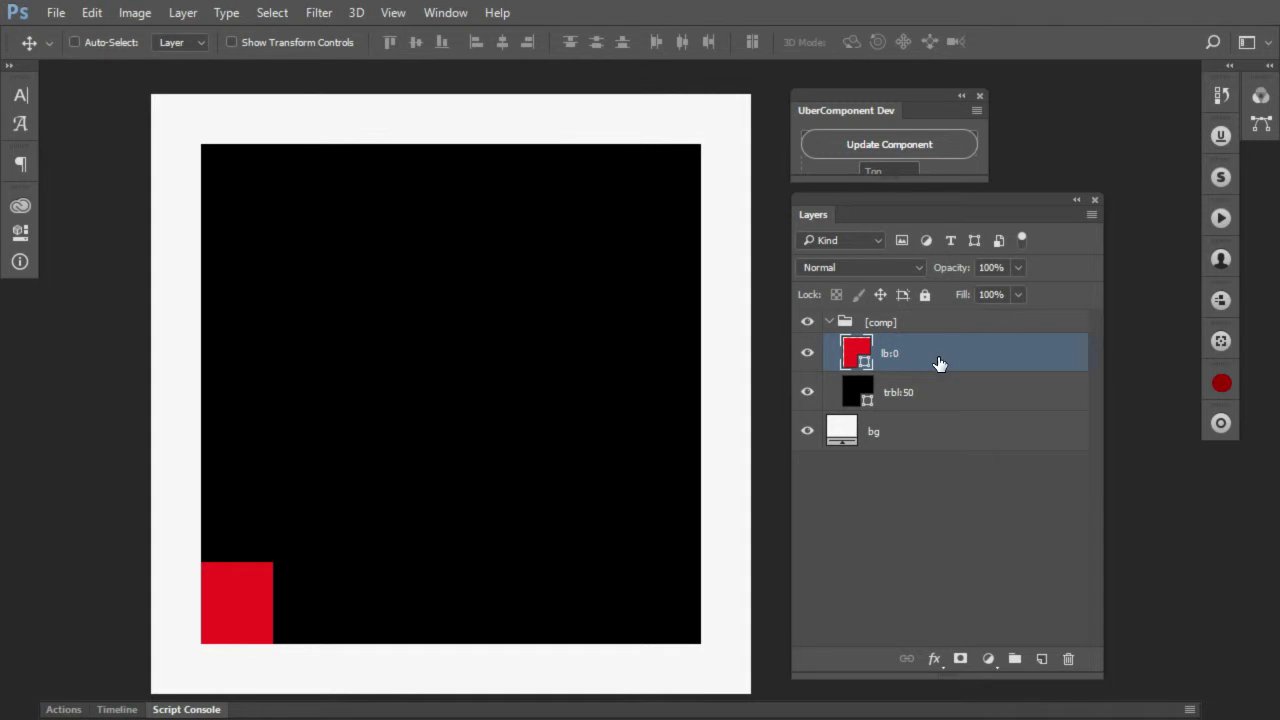
Step: Scale the black trbl:50 rectangle down from its lower-right corner, keeping its upper-left corner in place
click(930, 402)
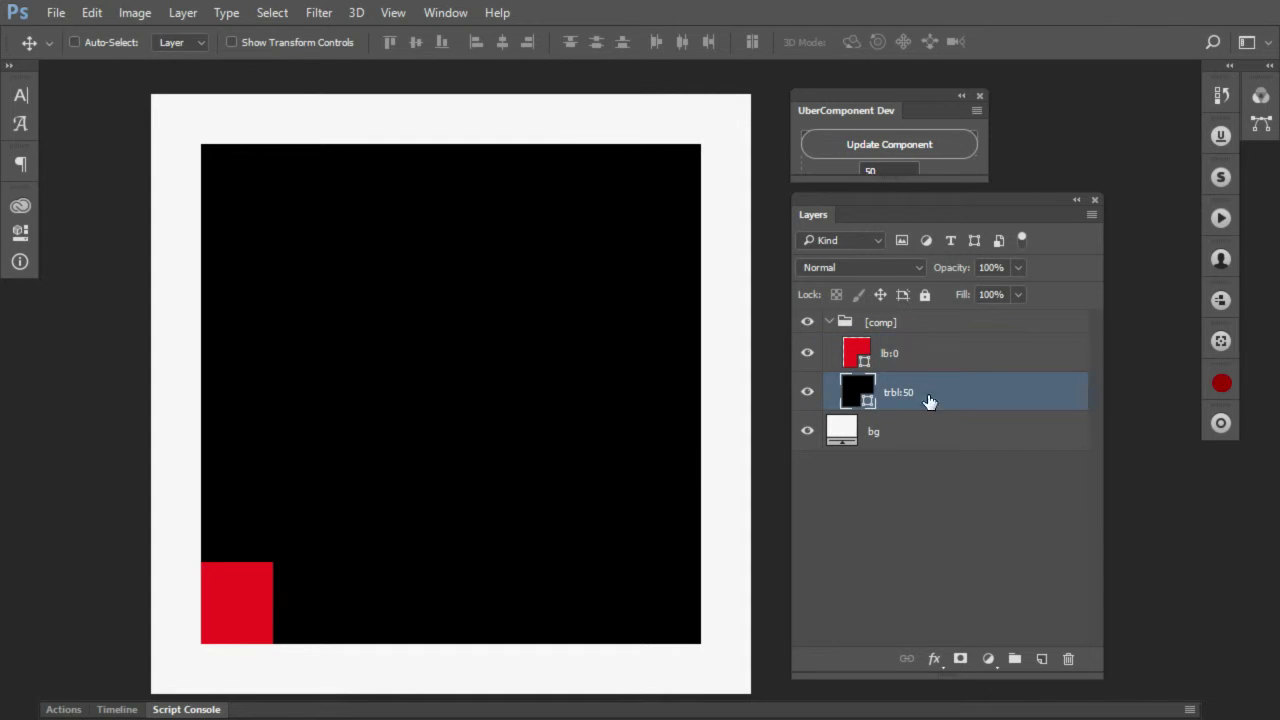
key(ctrl)
click(940, 353)
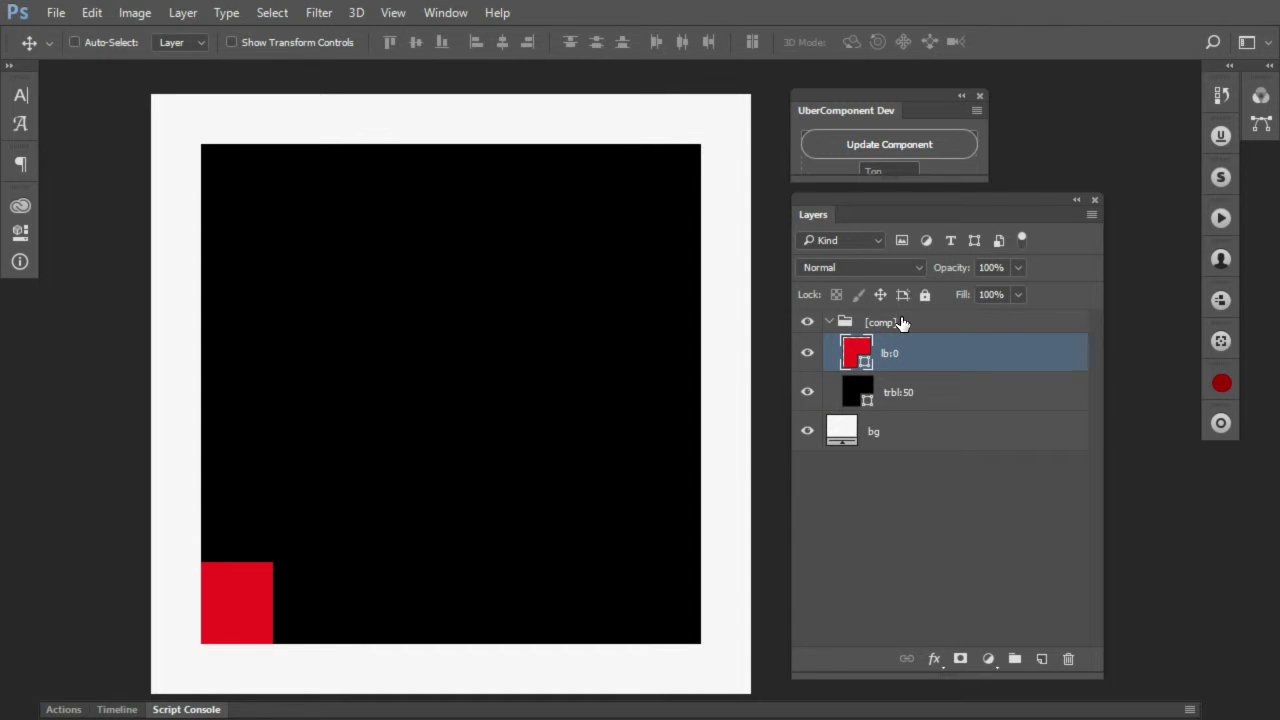
click(916, 398)
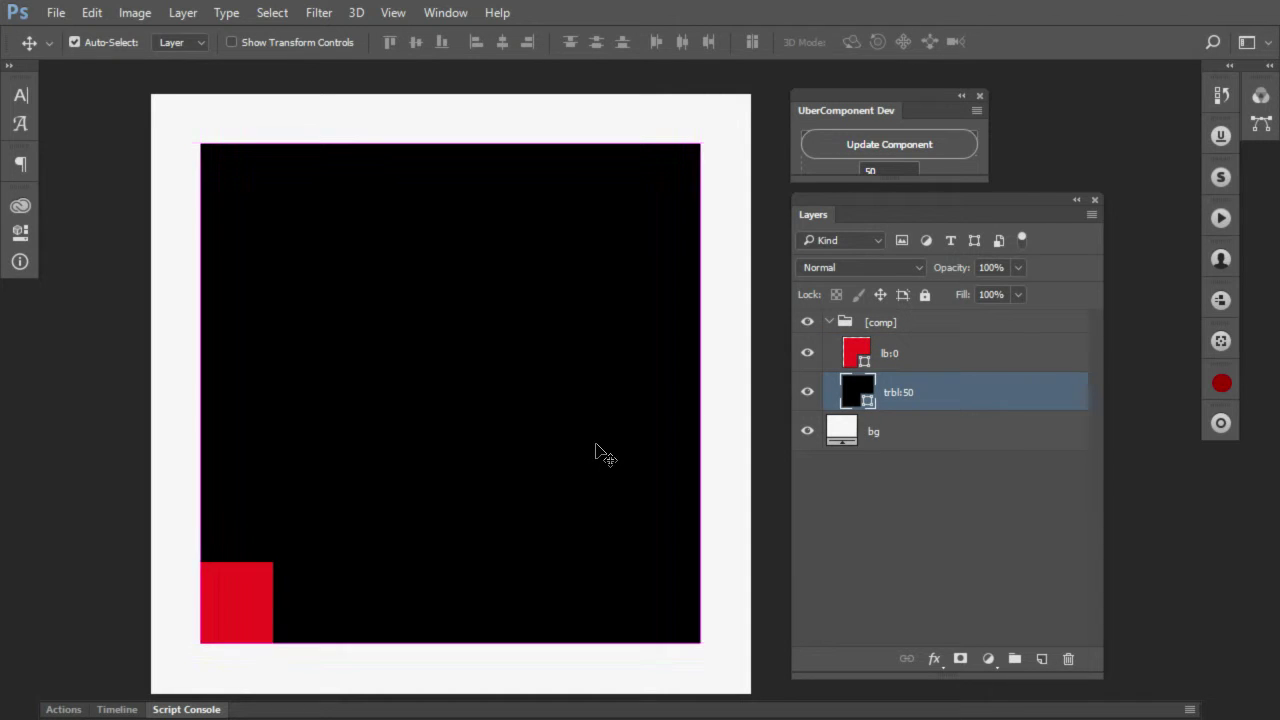
key(ctrl+t)
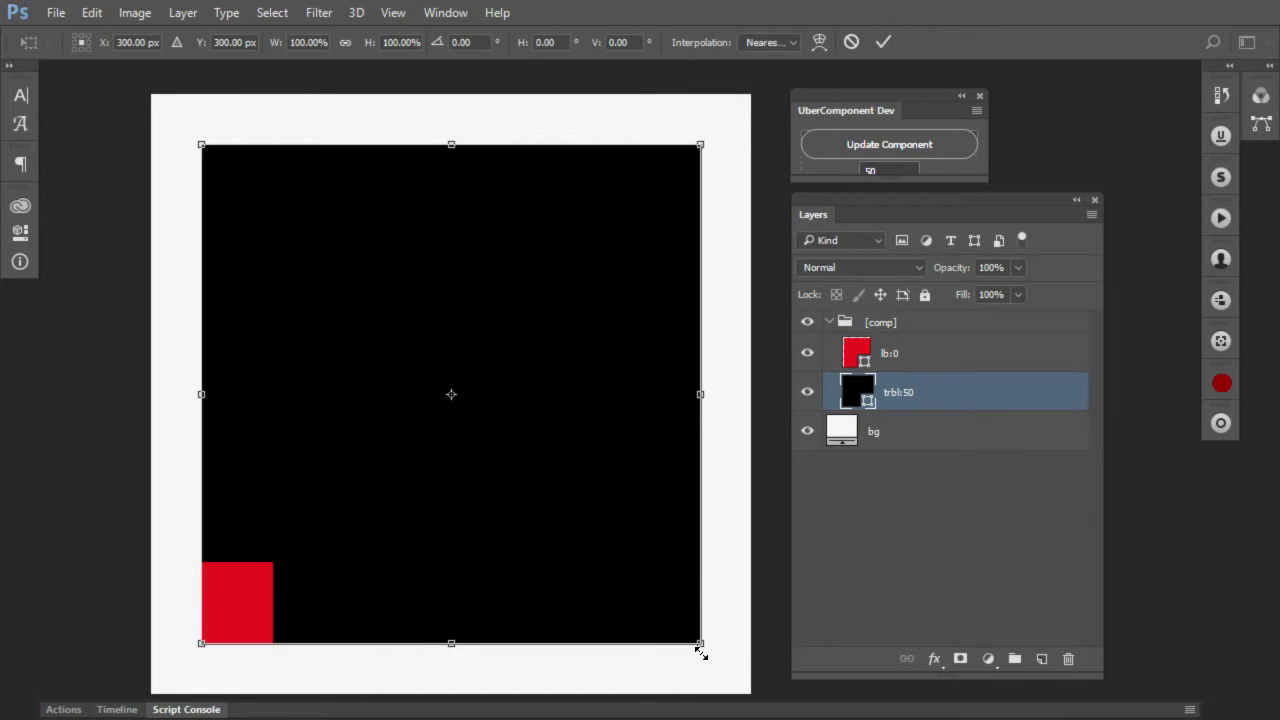
drag(700, 652, 551, 363)
key(Return)
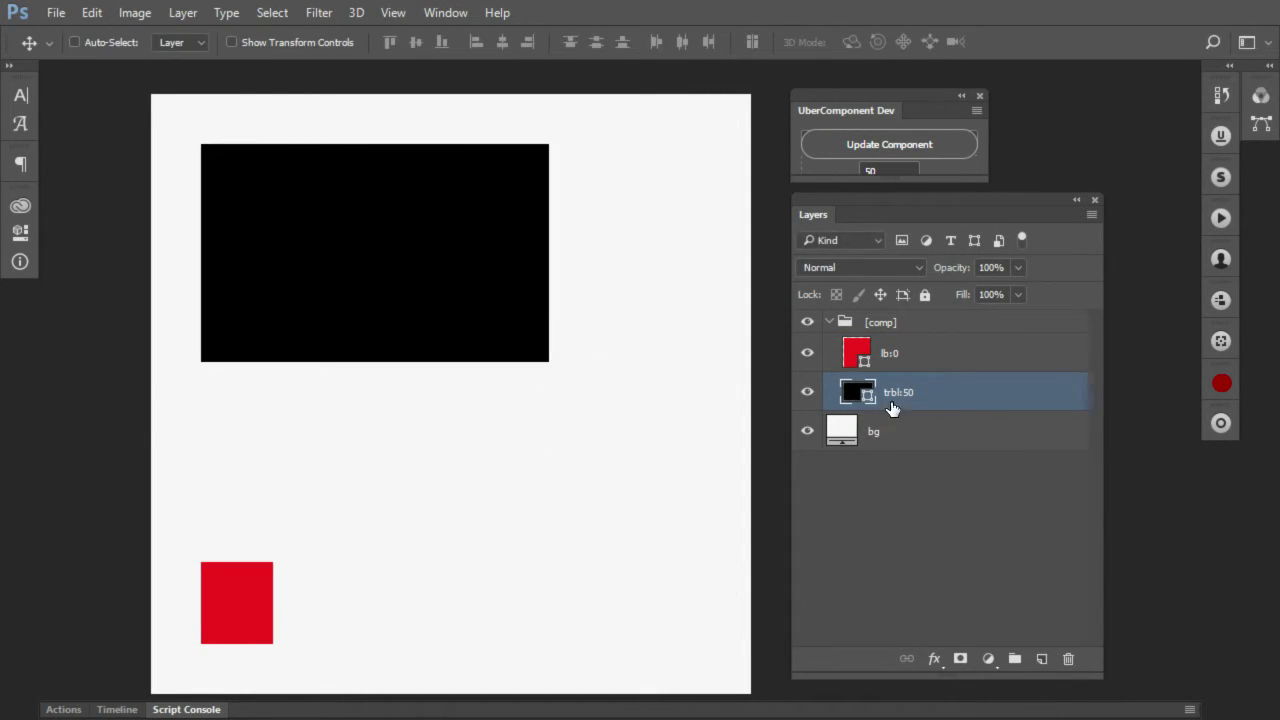
Step: Update the component for the red lb:0 layer so it follows the resized black rectangle
click(891, 353)
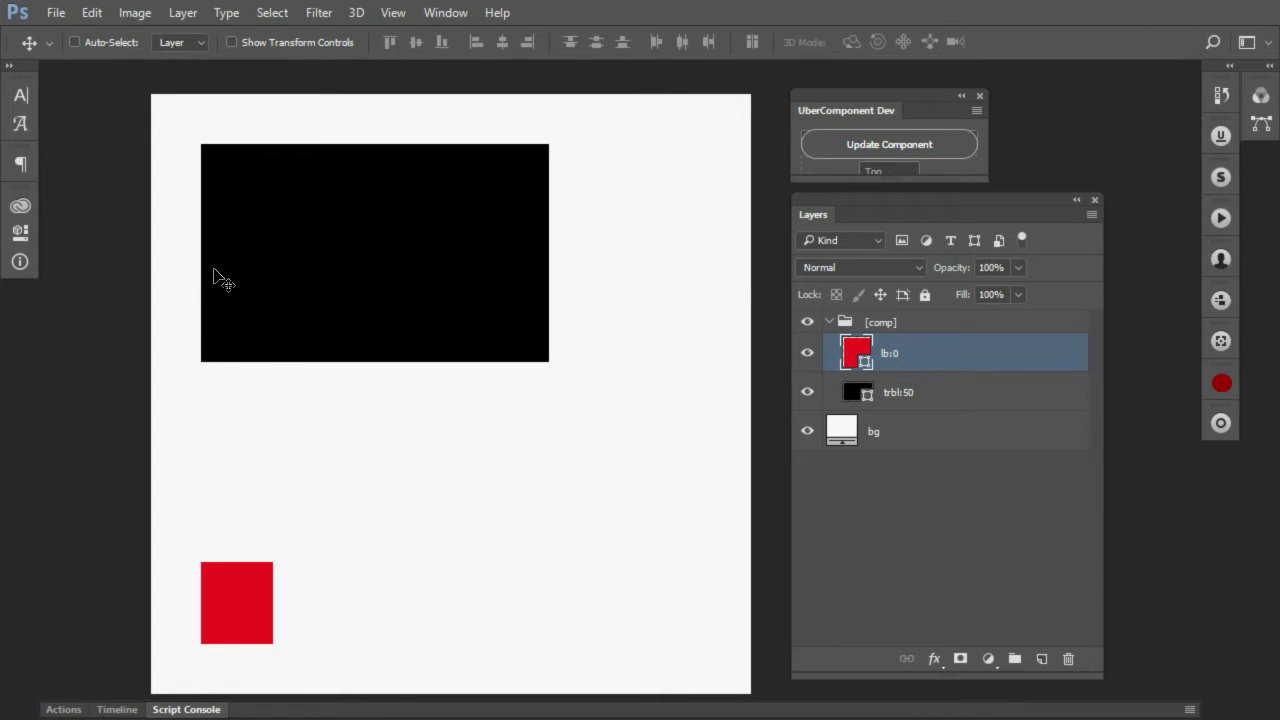
click(894, 394)
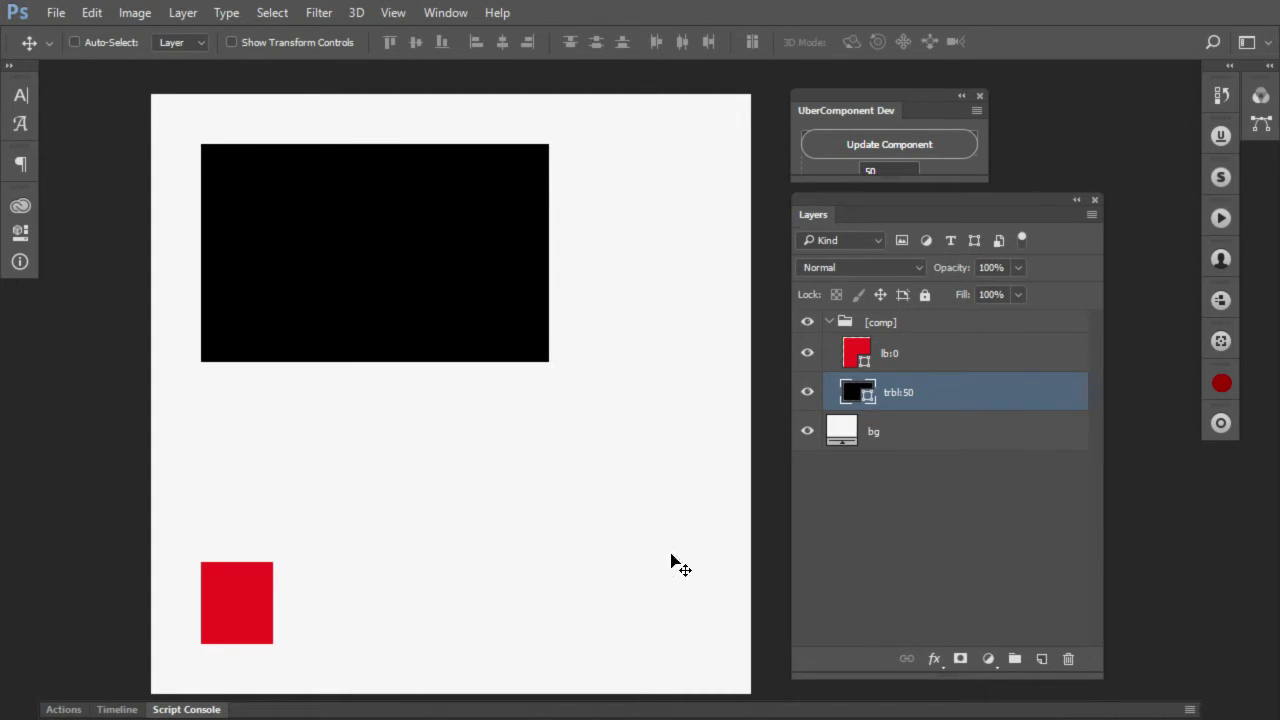
click(929, 352)
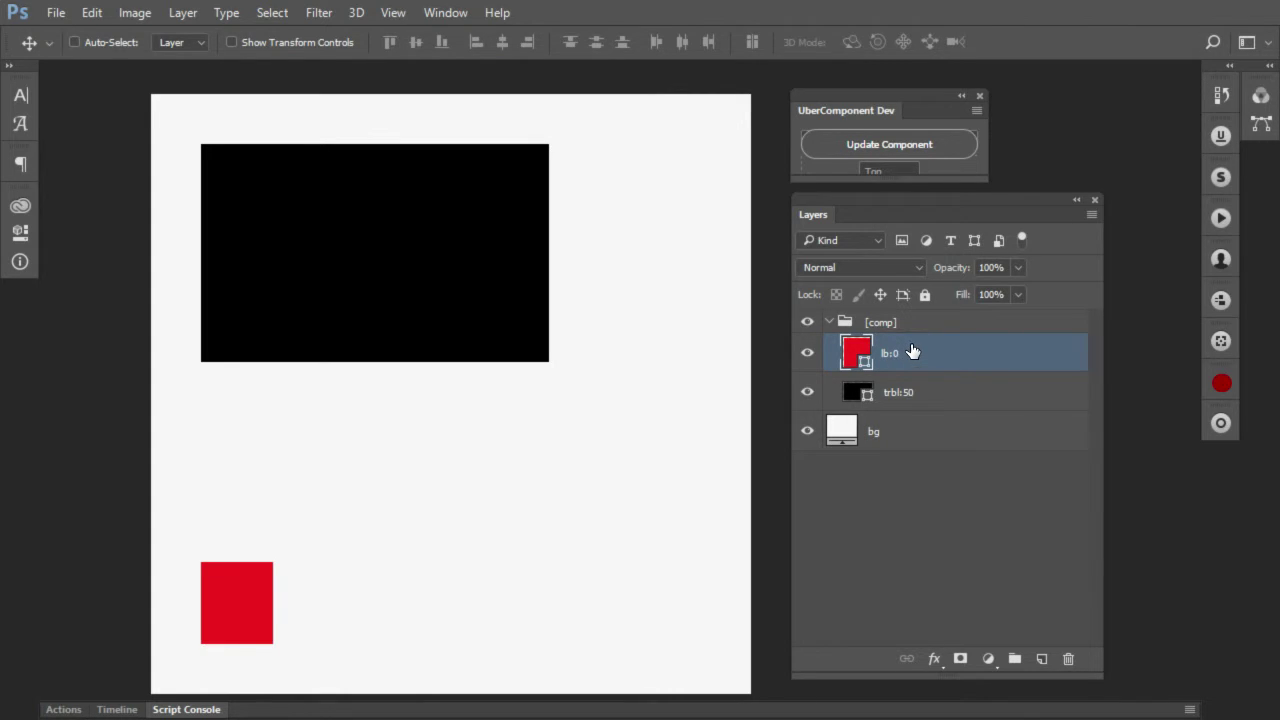
click(863, 324)
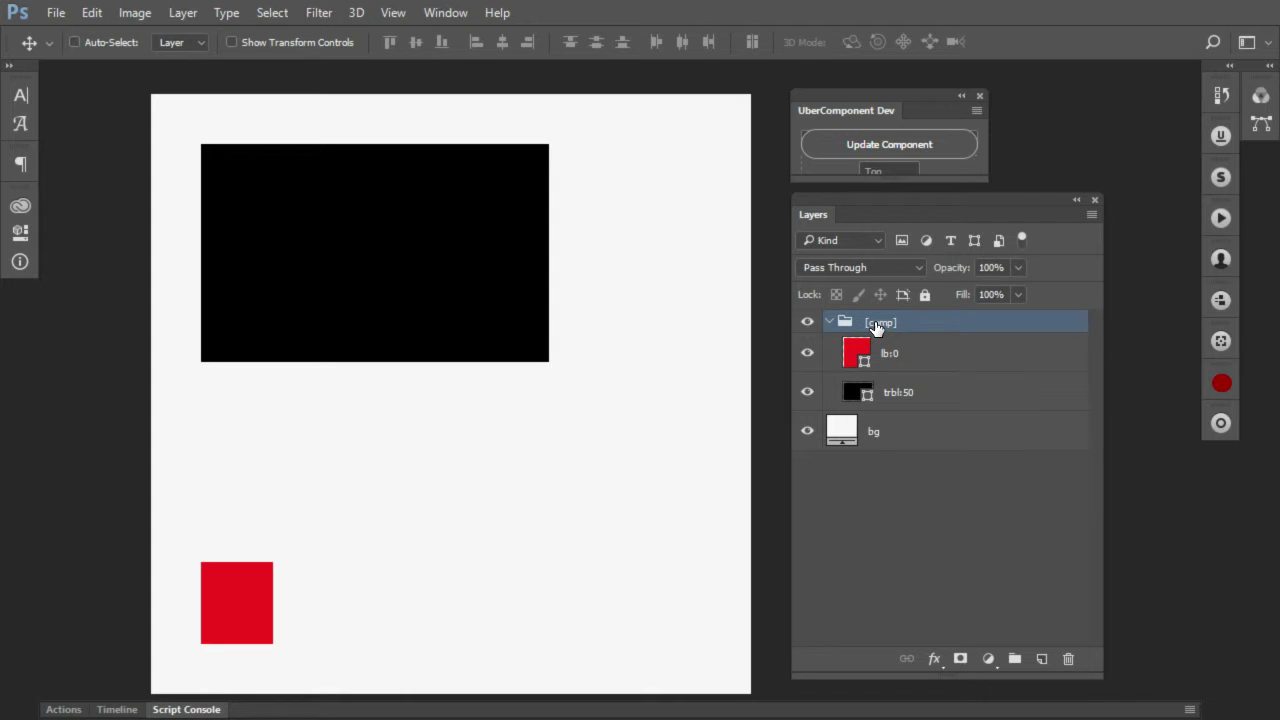
click(907, 358)
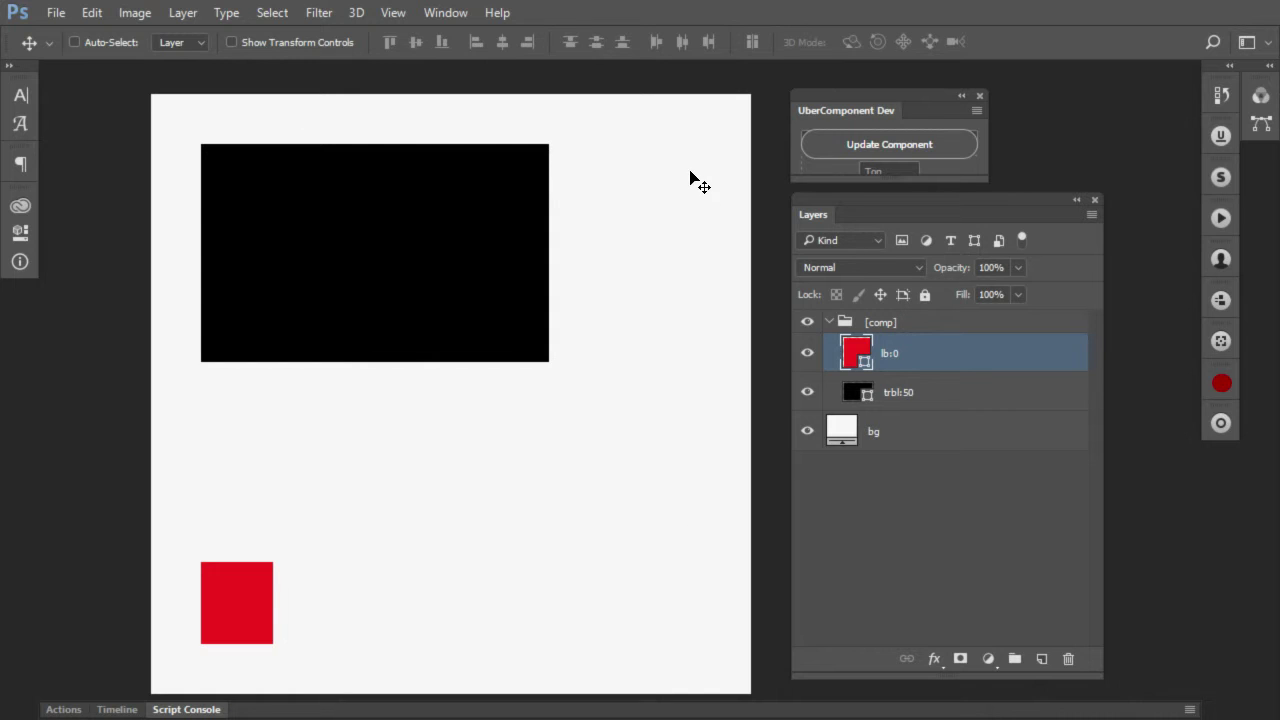
click(873, 160)
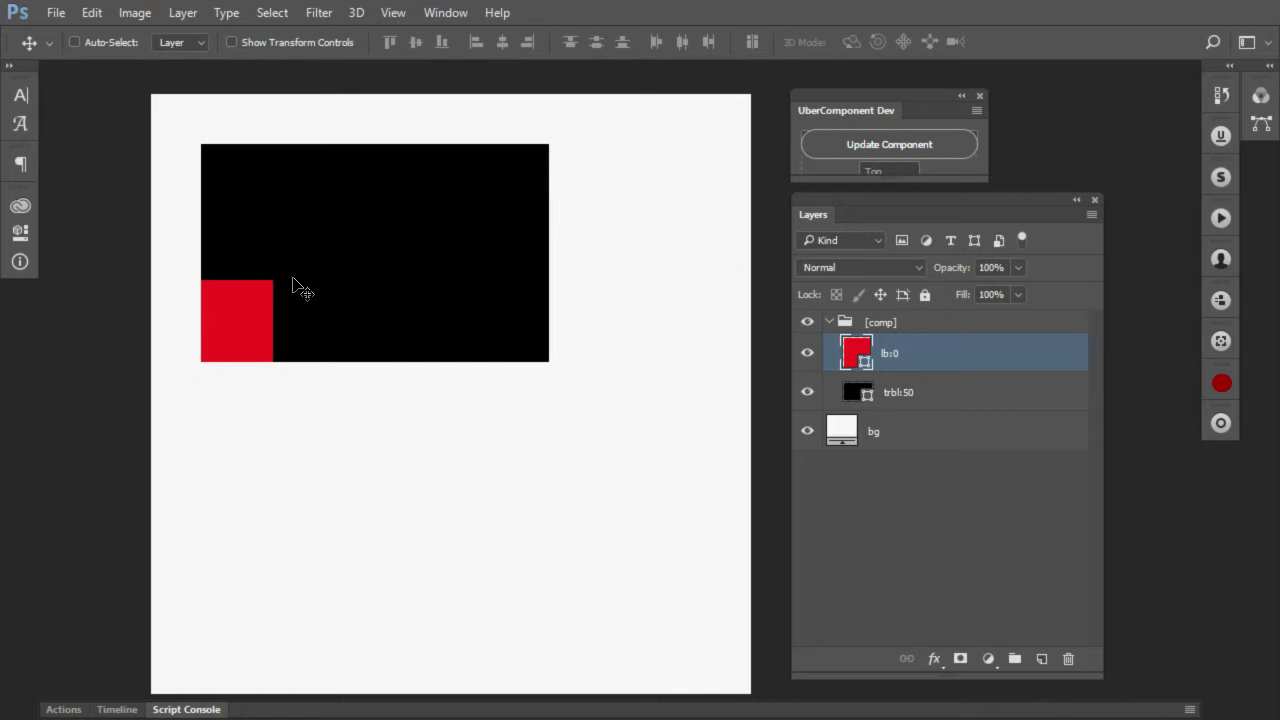
Step: Select the bg layer outside the [comp] group and update the component to lay out the whole document
click(832, 326)
click(830, 323)
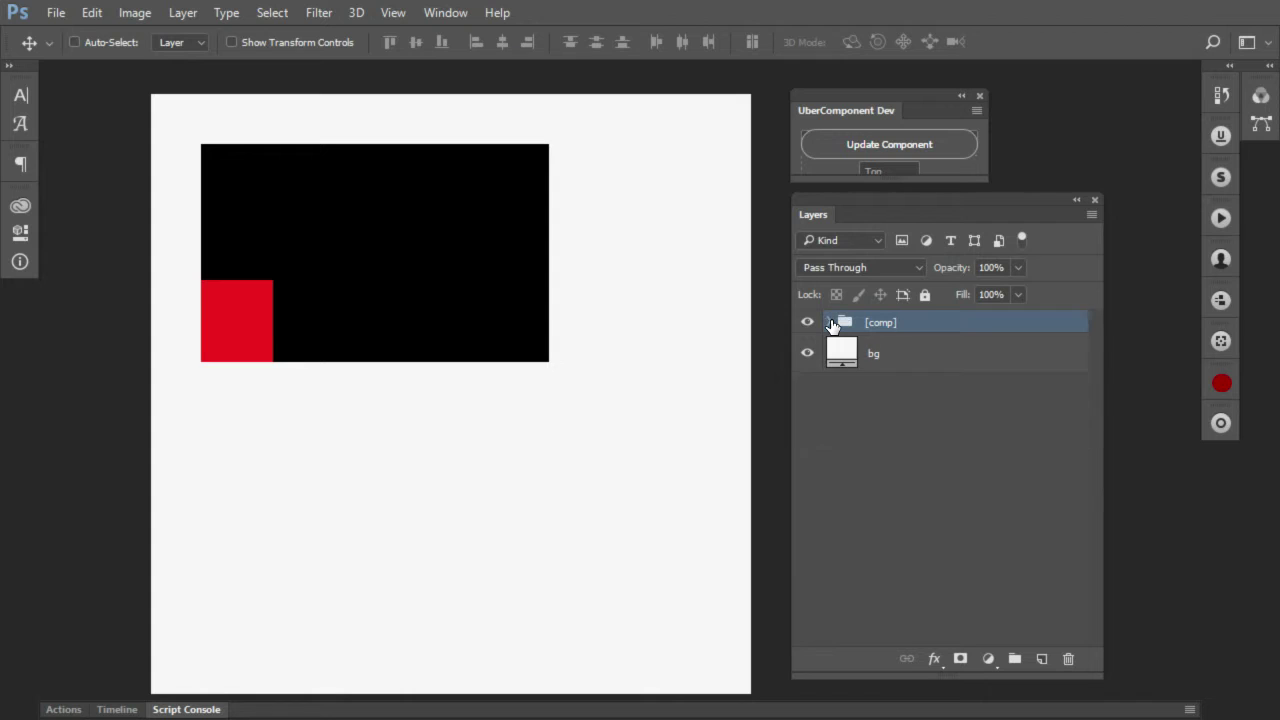
click(830, 323)
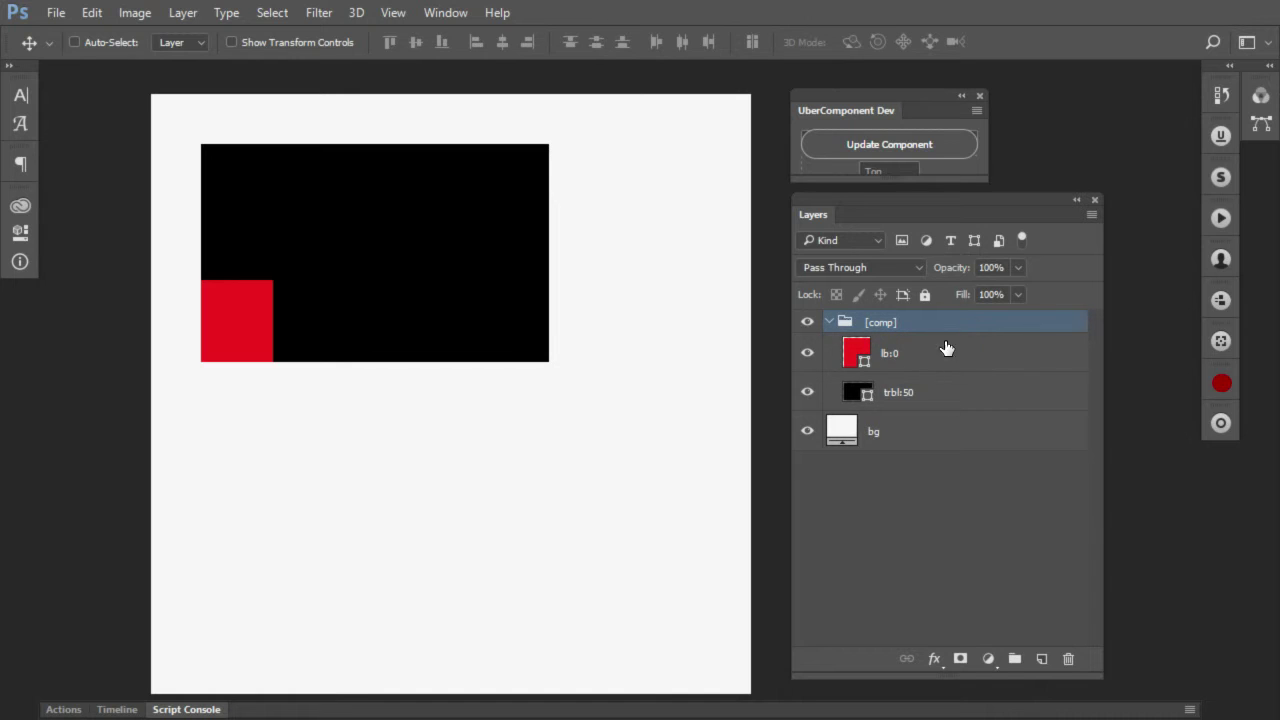
click(829, 323)
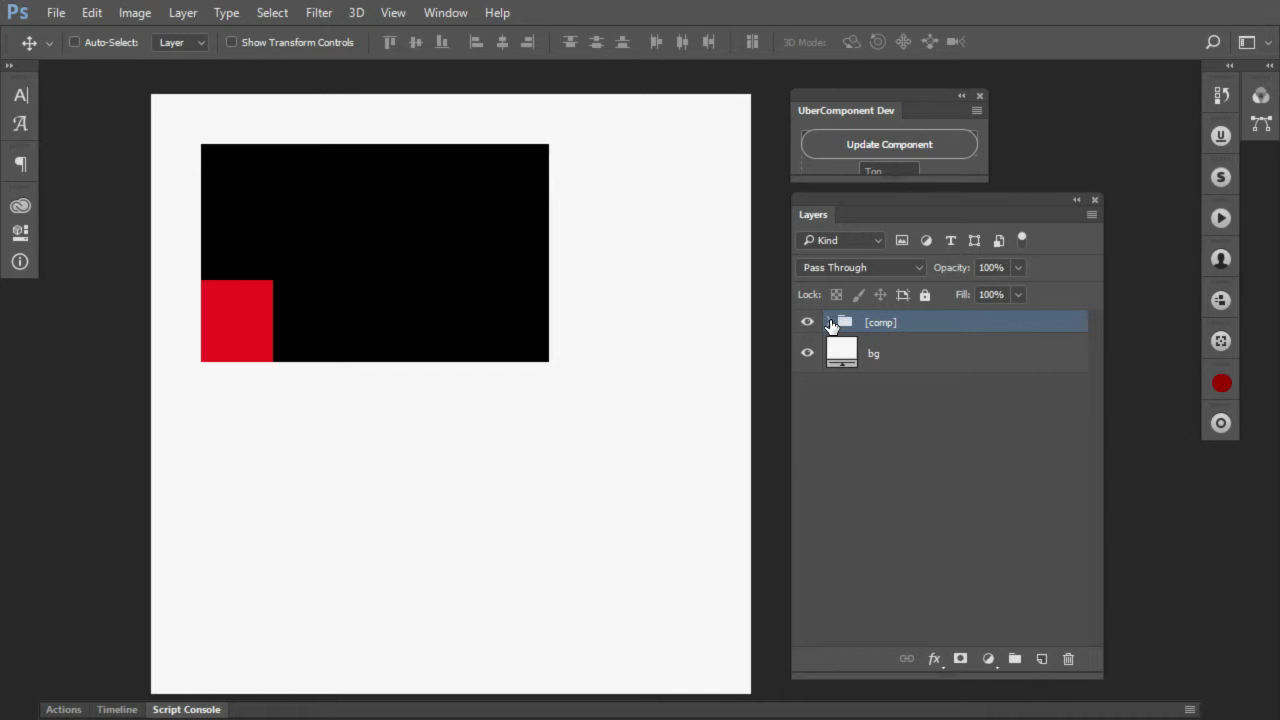
click(886, 356)
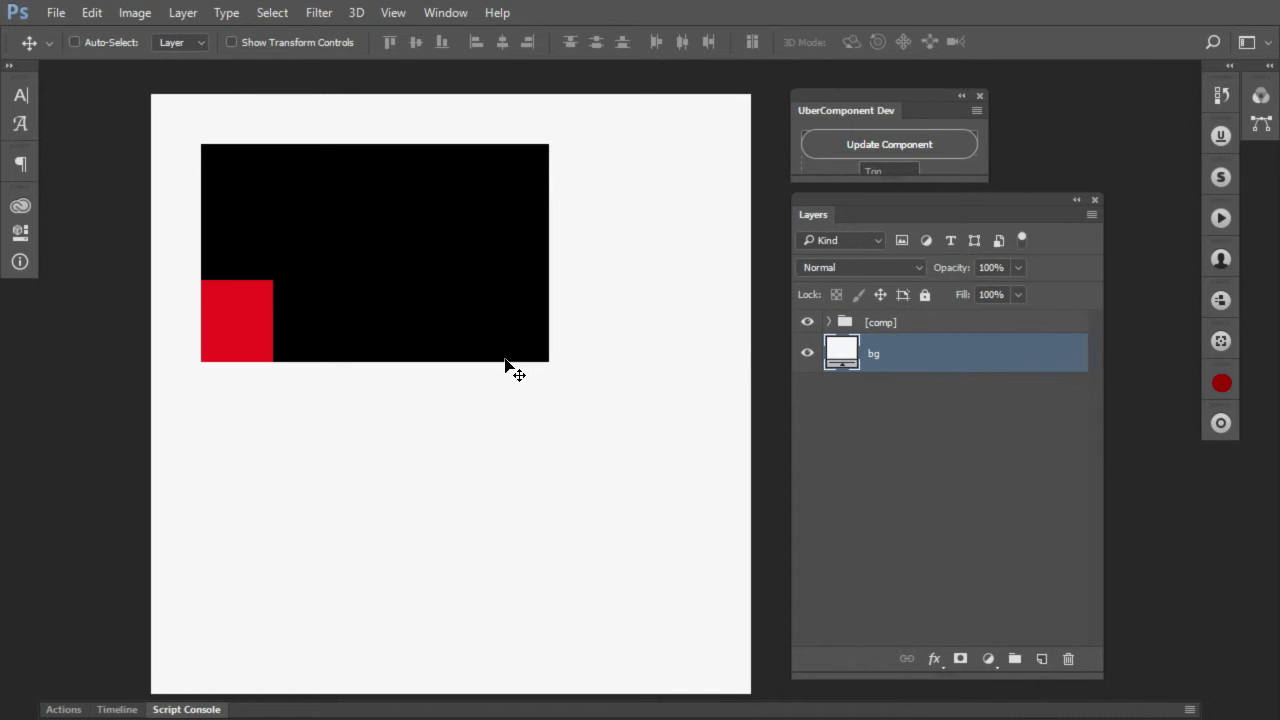
click(891, 148)
click(914, 148)
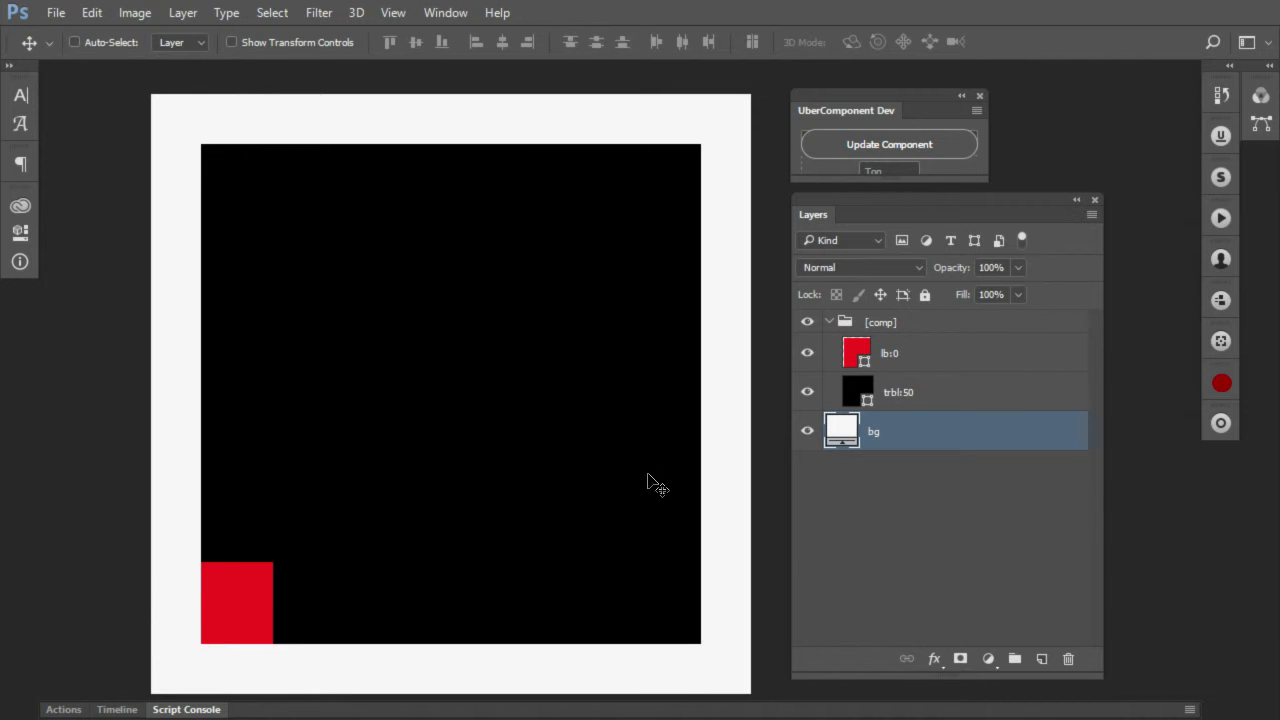
Step: Put the red lb:0 layer into its own group inside [comp] and name that group [comp2]
click(976, 353)
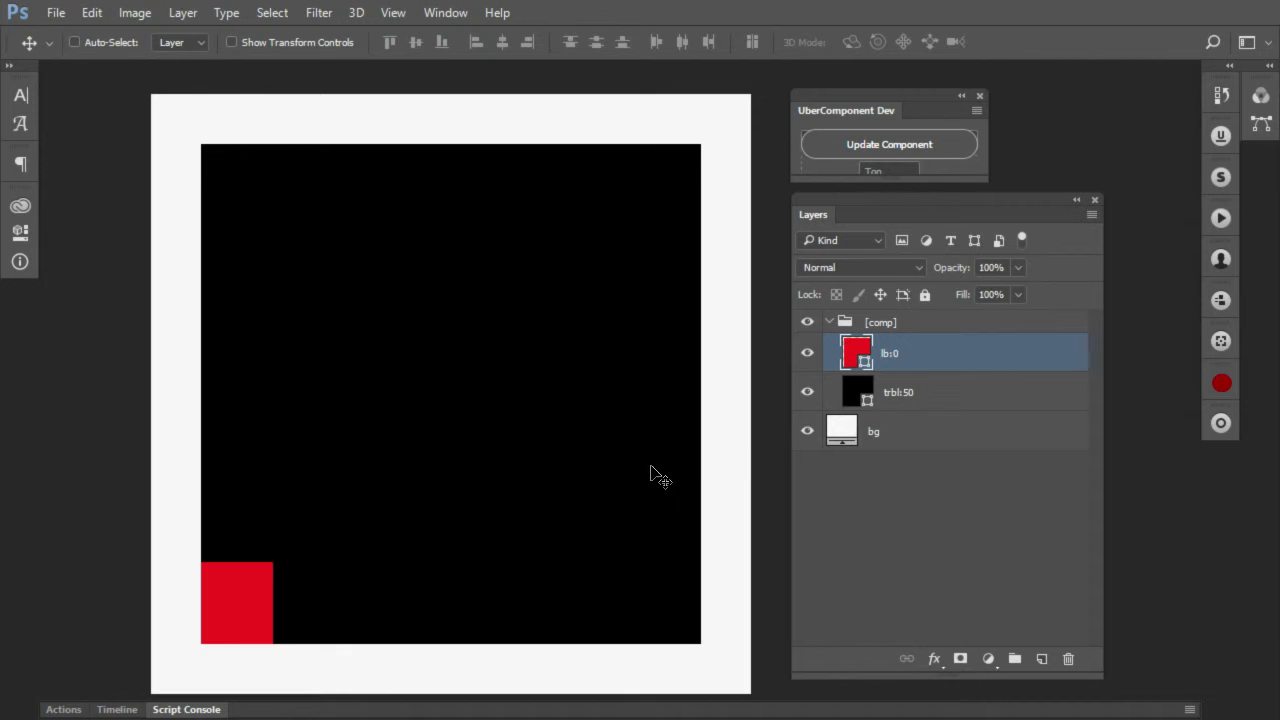
key(ctrl+g)
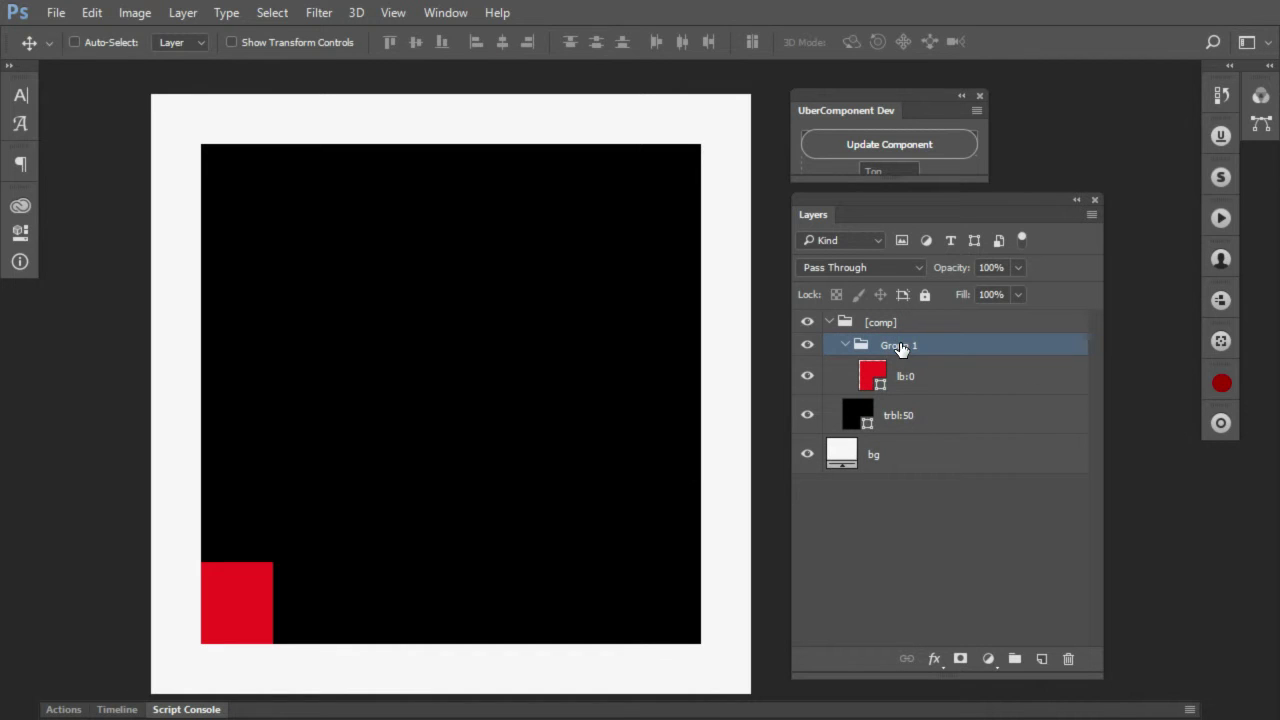
double_click(901, 345)
text([comp2)
key(Return)
Step: Move the red rectangle toward the middle of the black square and rename its layer "h:60 w:80% a:h b:20"
click(912, 376)
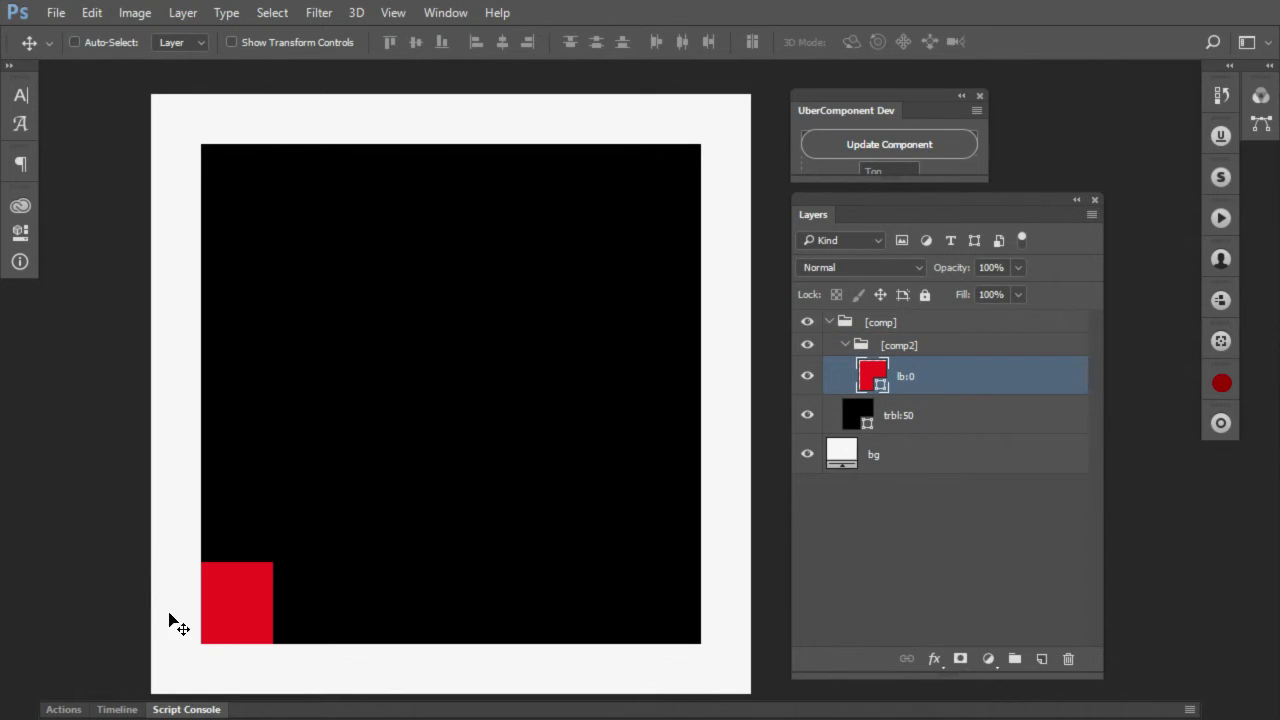
drag(228, 606, 392, 437)
double_click(905, 376)
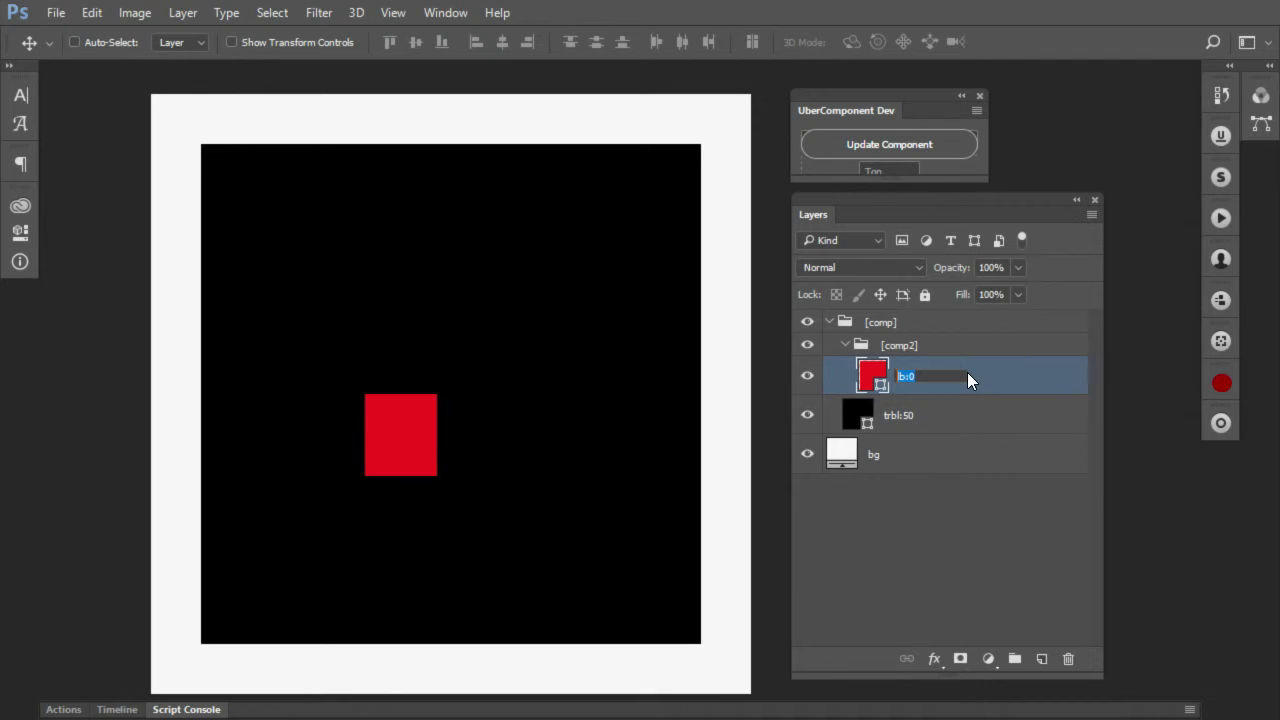
text(h:60 w:80)
click(893, 324)
click(898, 410)
click(958, 380)
double_click(945, 379)
click(957, 377)
key(Return)
Step: Examine how the red layer is nested in the [comp2] group, viewing the group both collapsed and expanded
click(846, 346)
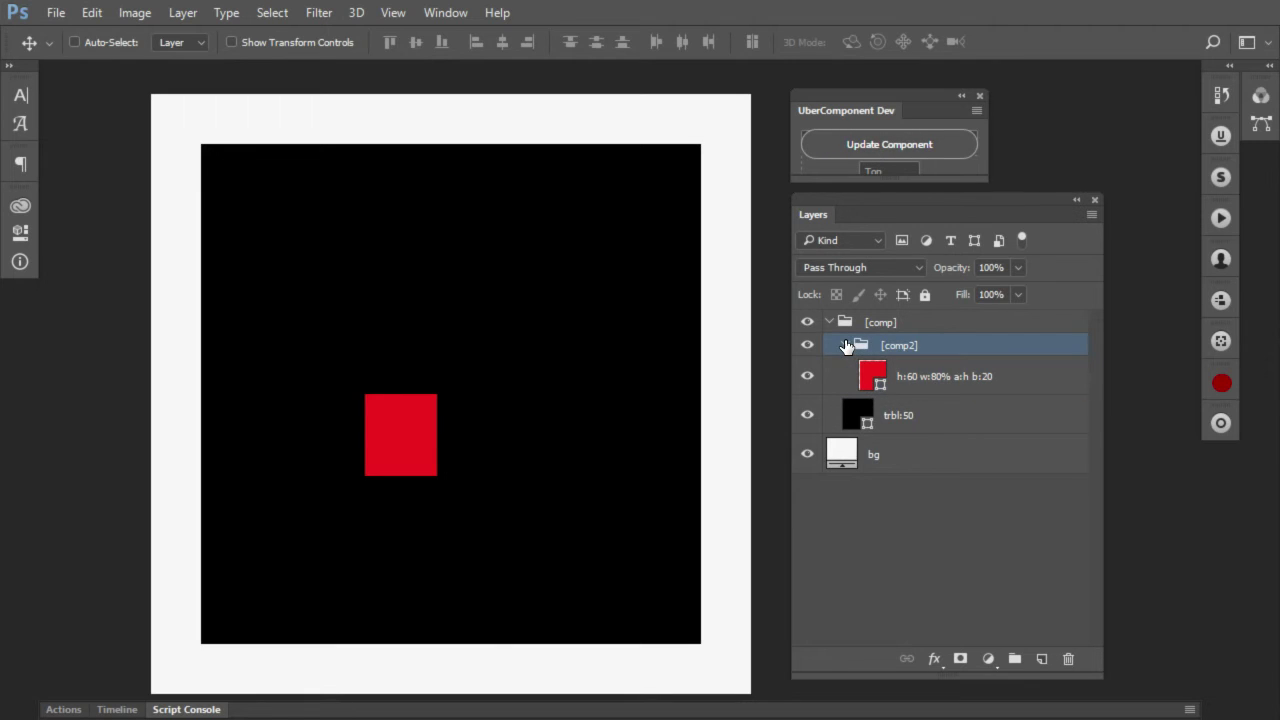
click(845, 345)
click(845, 345)
click(920, 376)
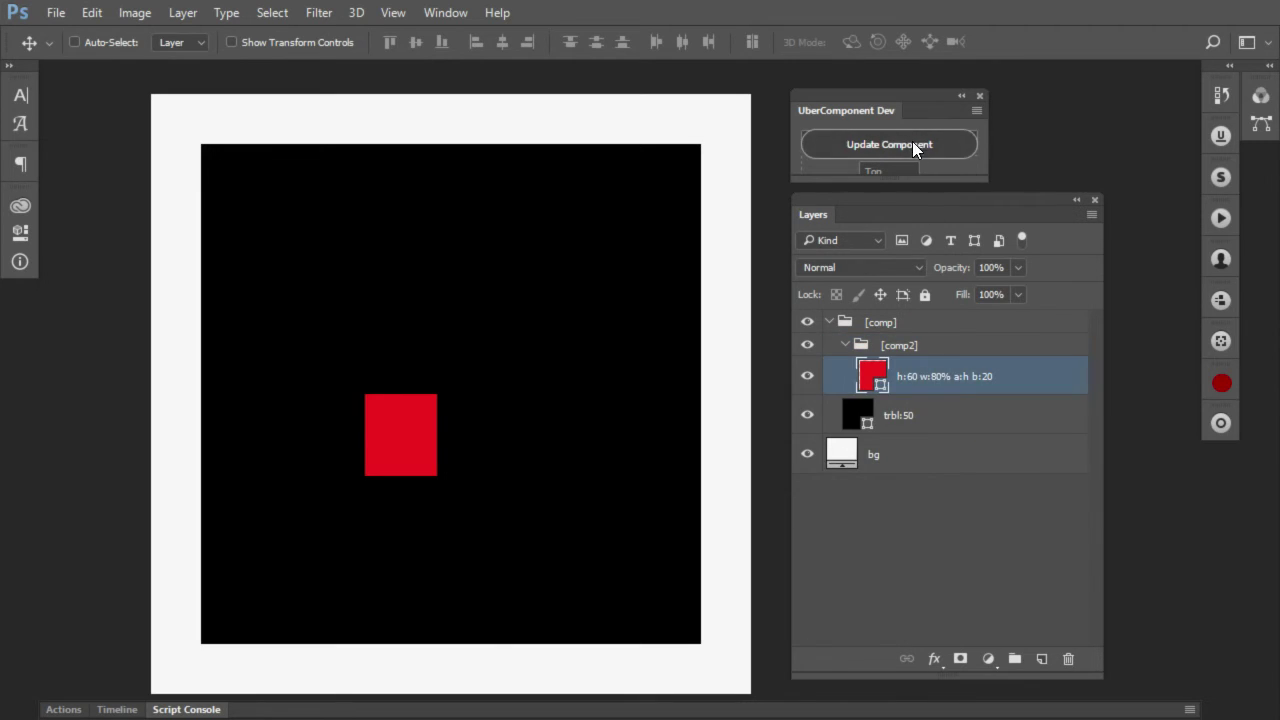
click(900, 350)
click(845, 345)
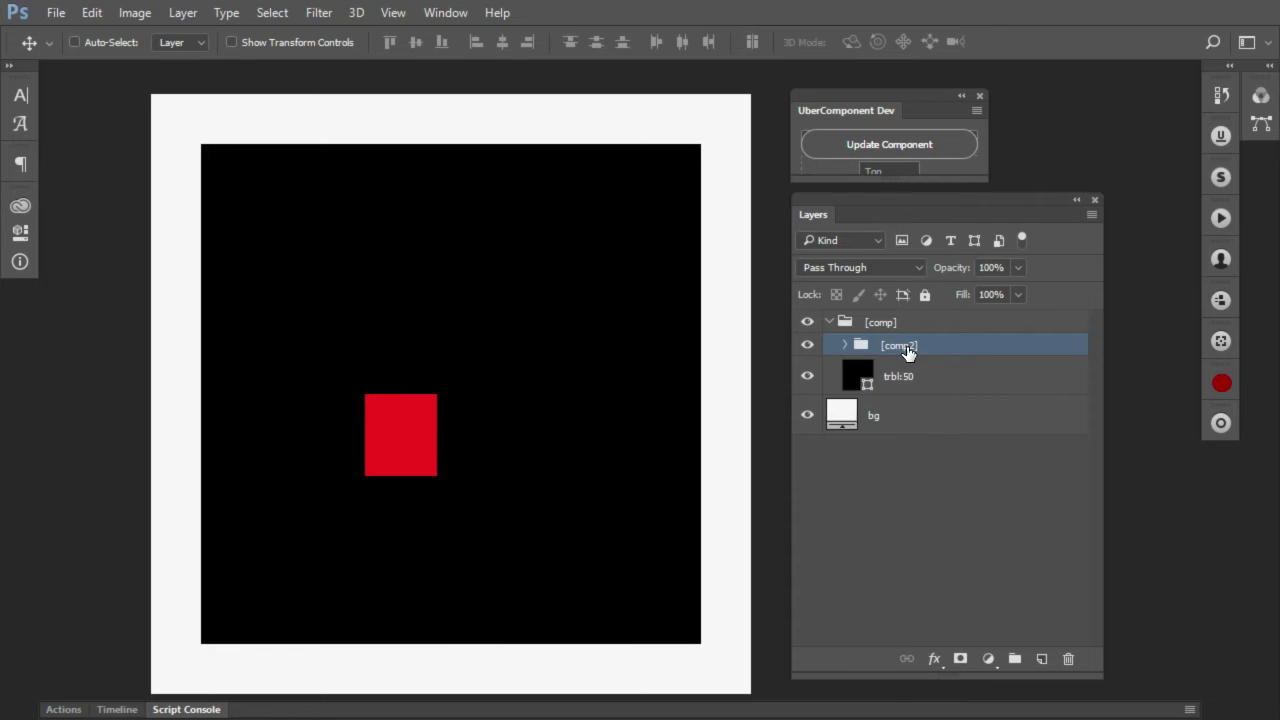
click(845, 346)
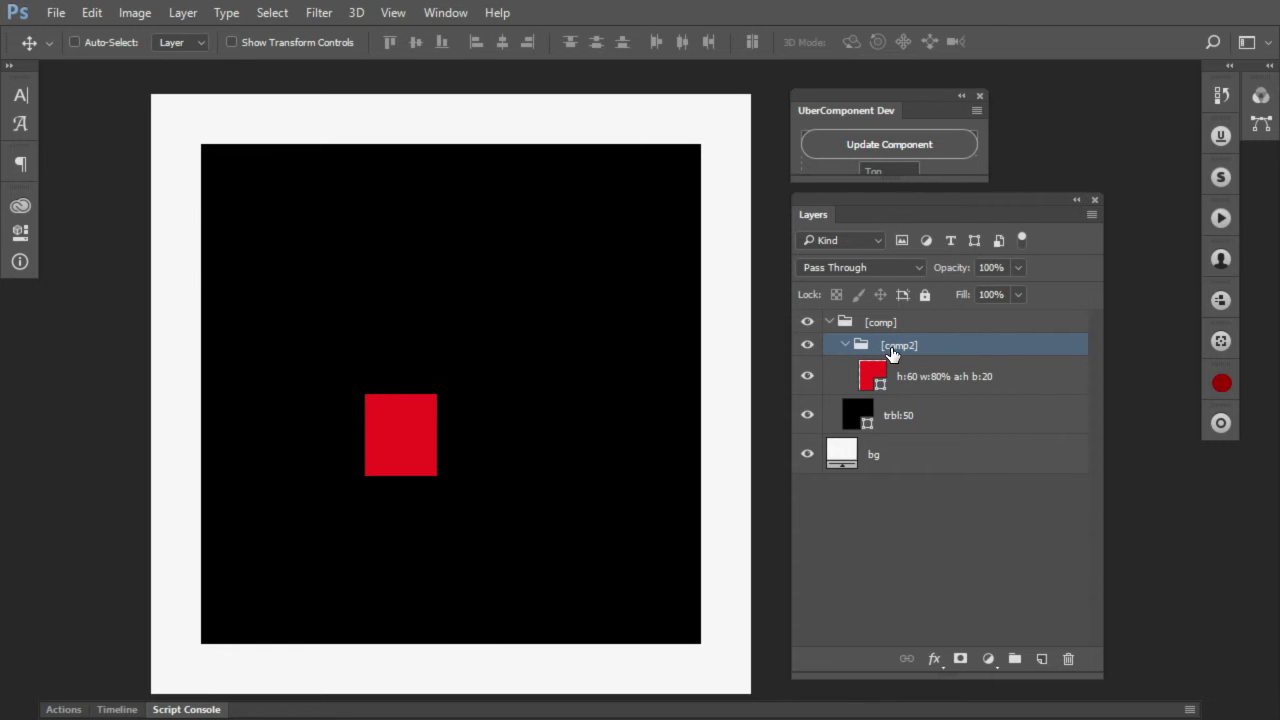
click(910, 378)
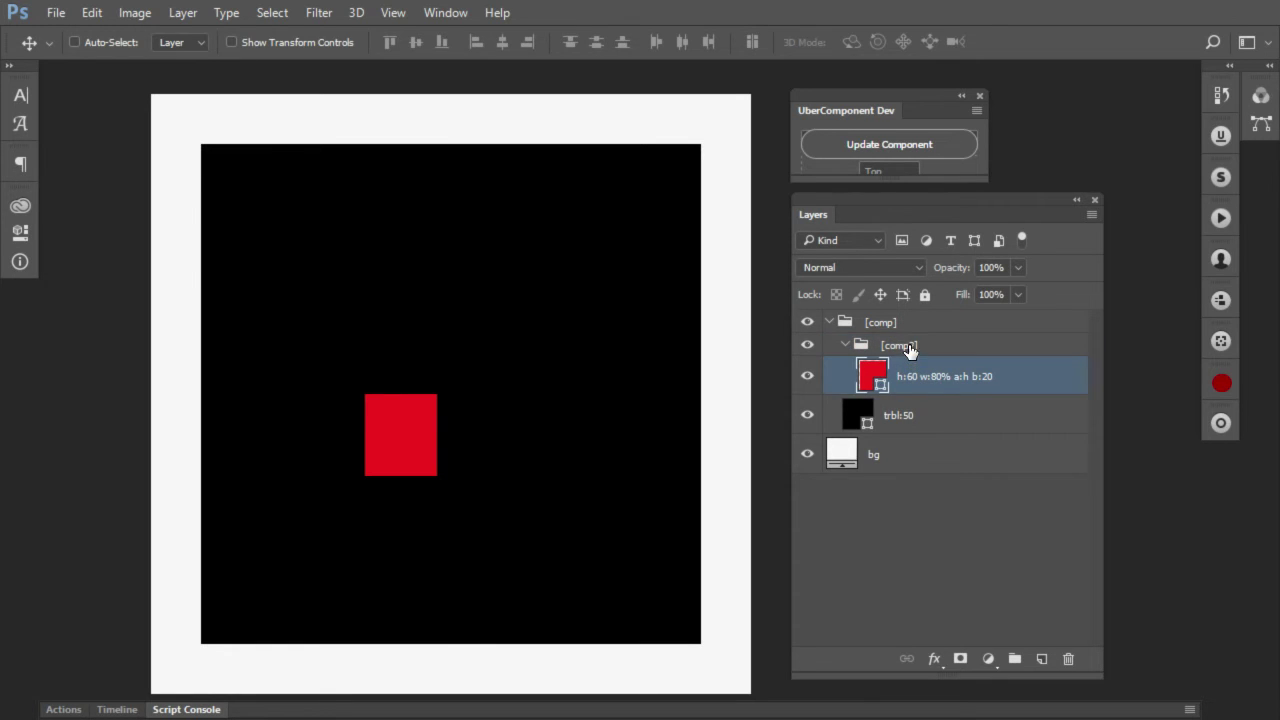
click(908, 346)
Step: Draw a rectangle about 47 × 42 px inside [comp2], just above the red one, and fill it with white (ffffff)
click(906, 378)
key(u)
drag(434, 331, 482, 374)
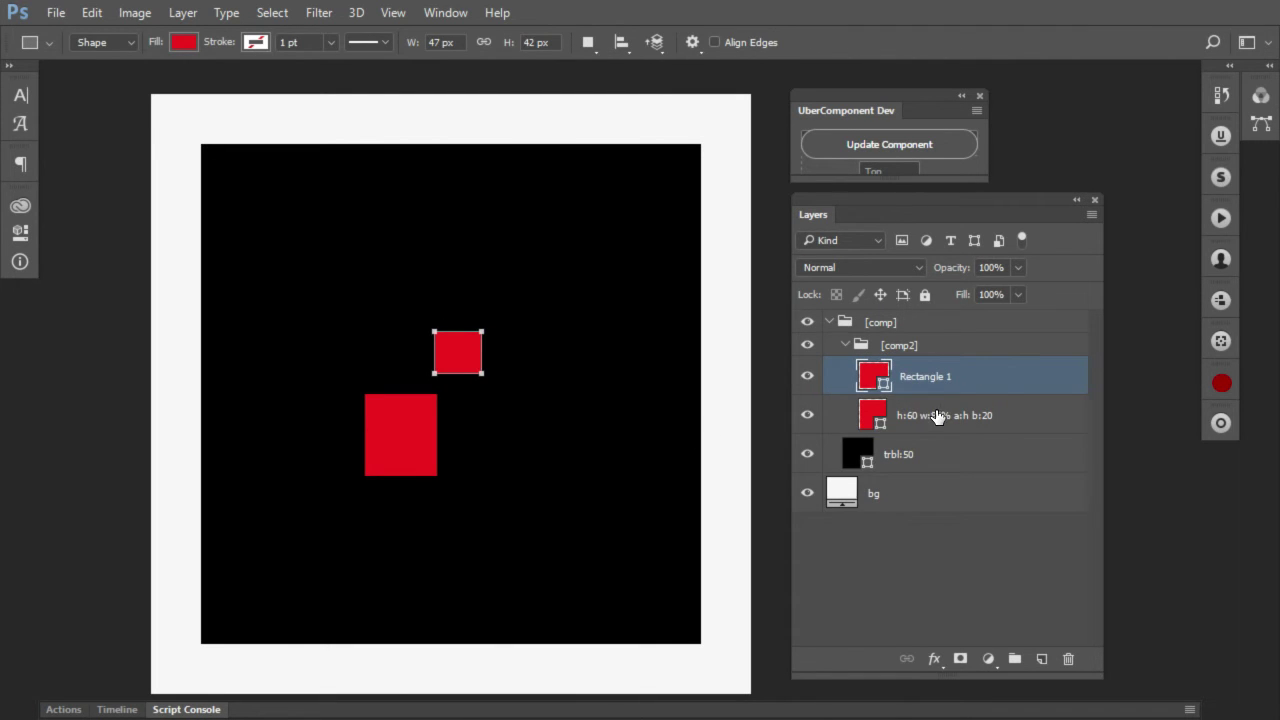
double_click(873, 376)
click(170, 146)
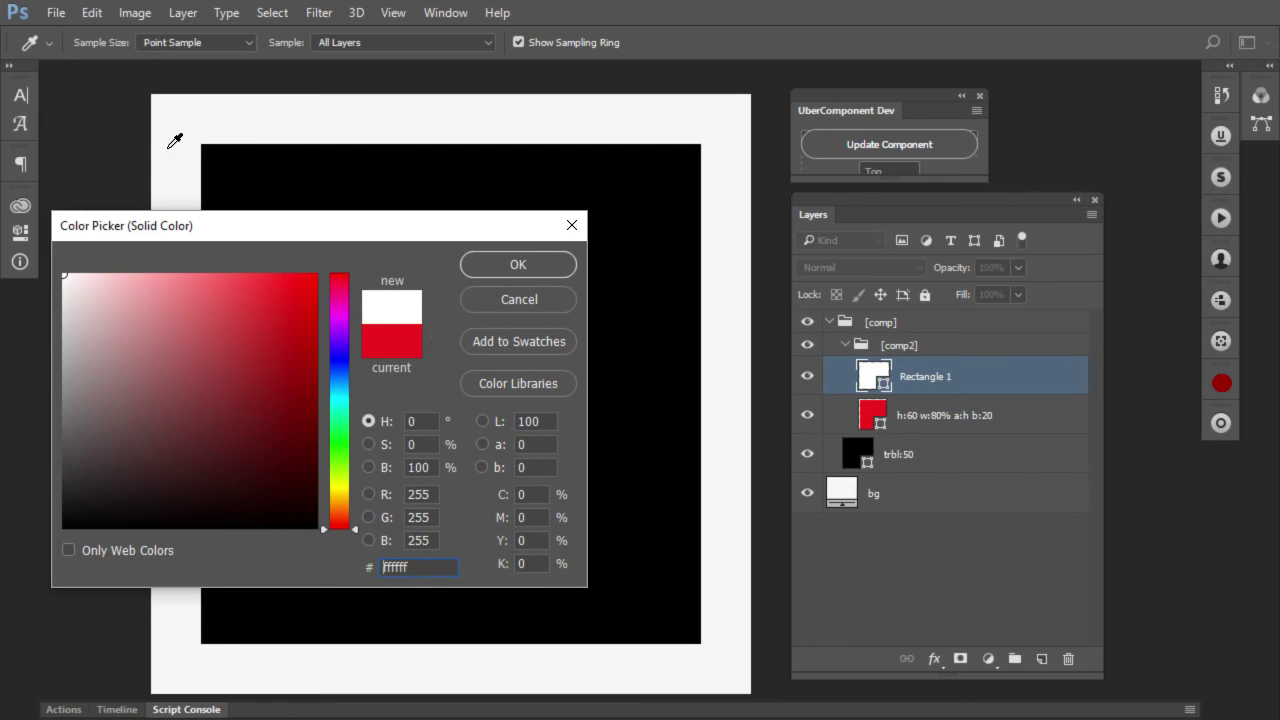
click(535, 265)
Step: Rename the white rectangle's layer "wh:20 bl:0" and update the component to size and pin it to the red rectangle
double_click(930, 375)
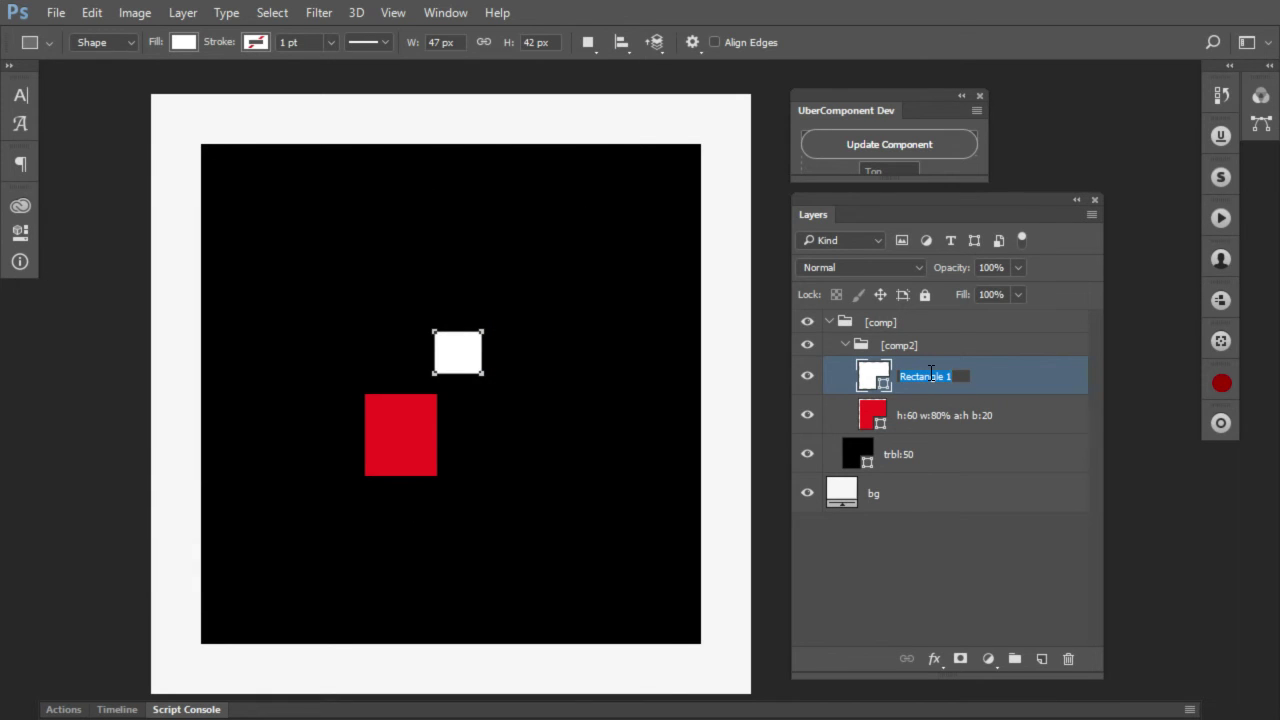
text(wh:20 bl:0)
key(Return)
click(889, 148)
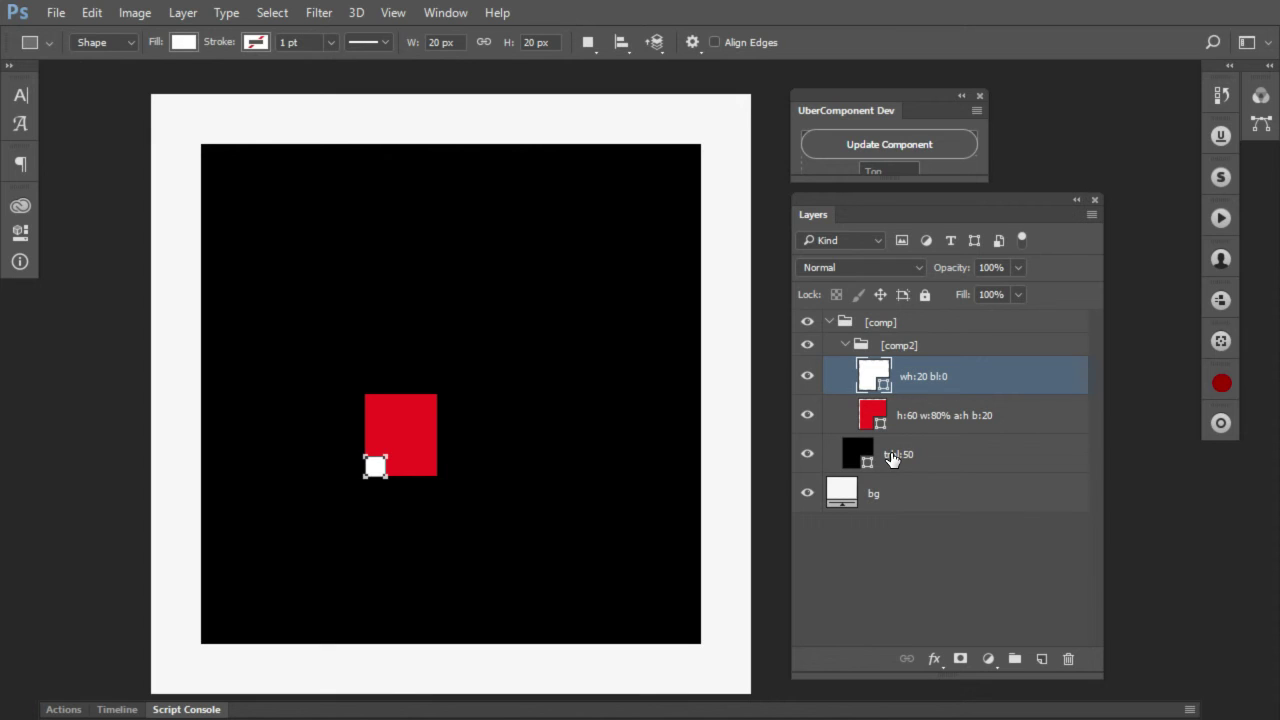
Step: Collapse [comp2] and scale the black trbl:50 rectangle down from its lower-right corner, making it wider than it is tall
click(848, 350)
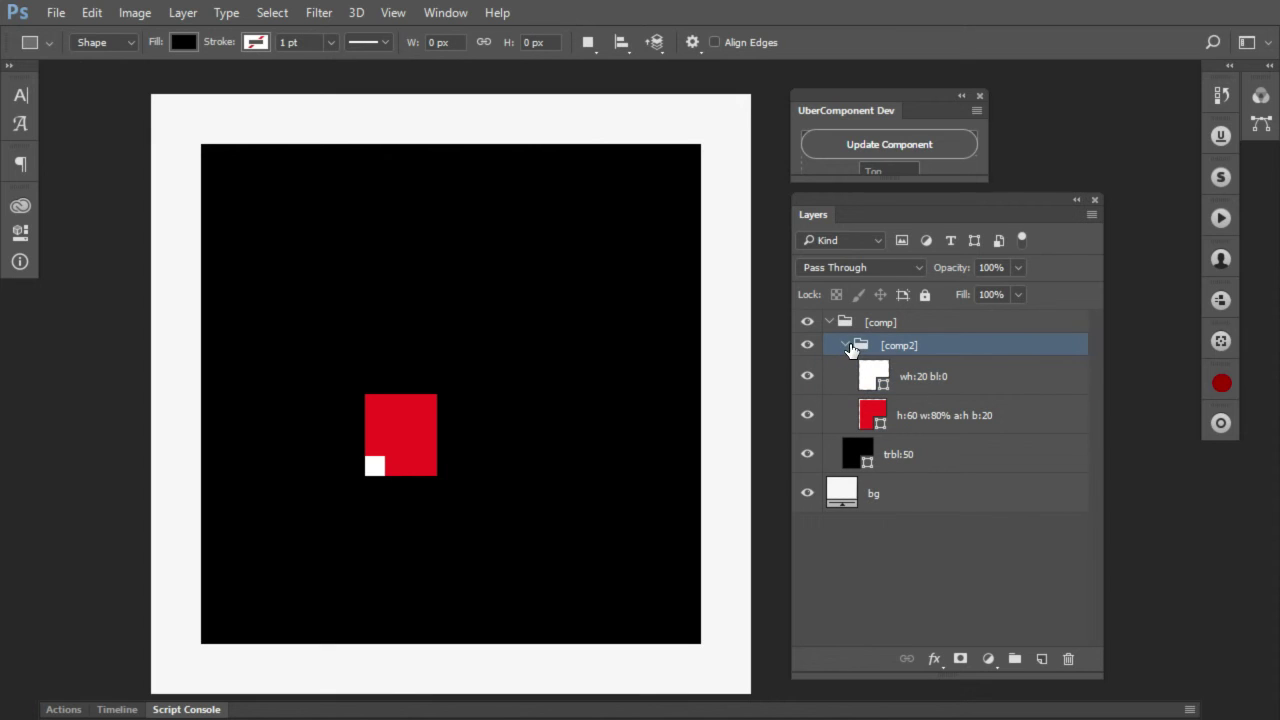
click(845, 346)
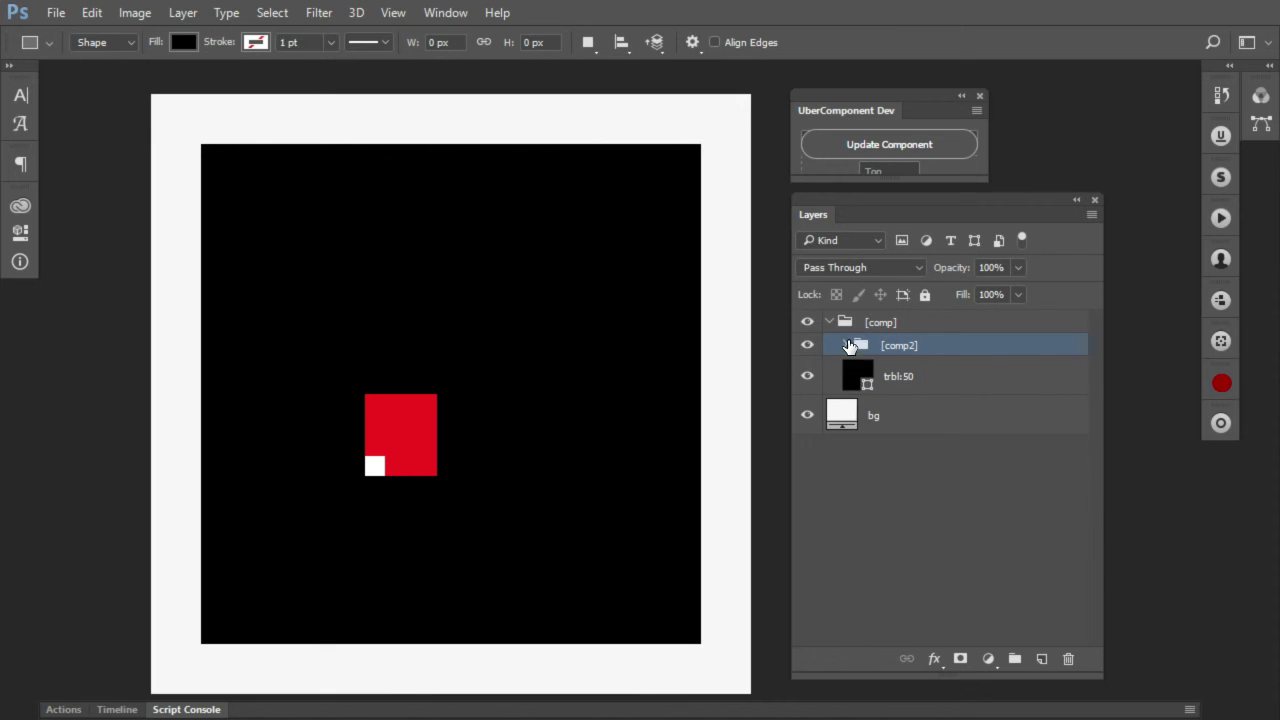
click(910, 377)
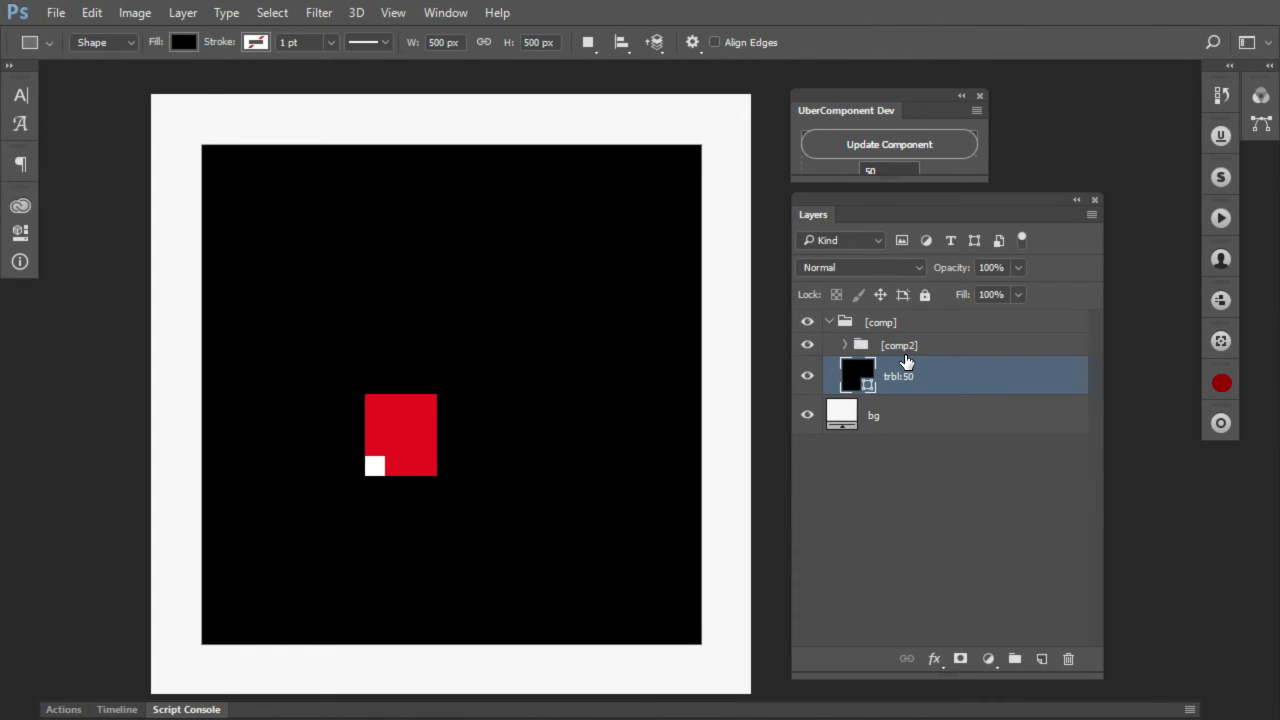
key(v)
key(ctrl+t)
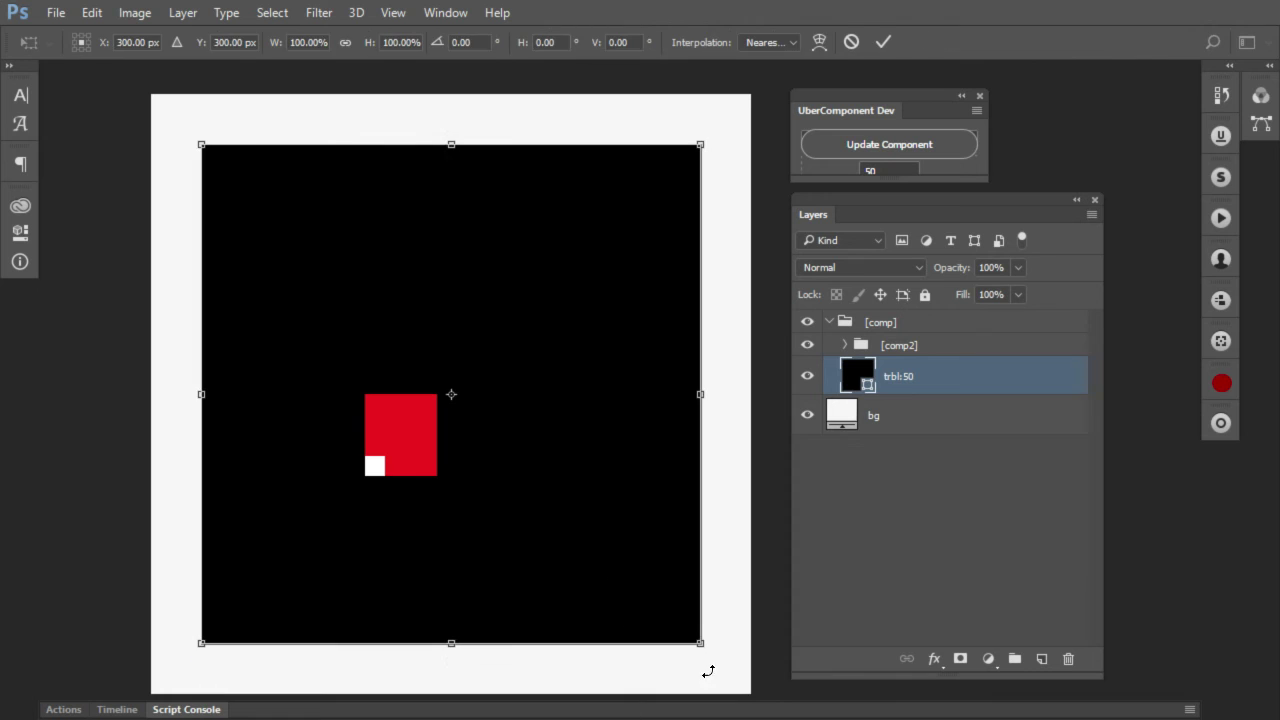
drag(702, 645, 650, 519)
key(Return)
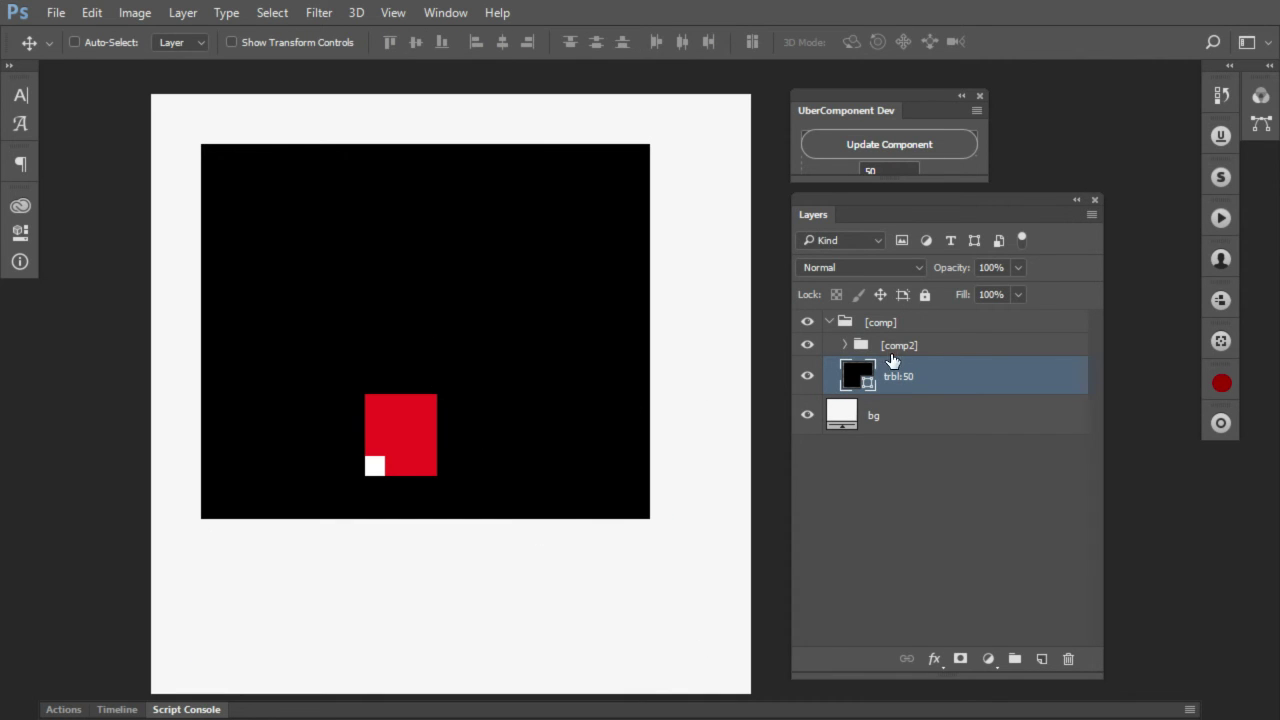
Step: Update the component from the selected trbl:50 layer so the nested [comp2] shapes follow the resized black rectangle
click(872, 152)
click(844, 345)
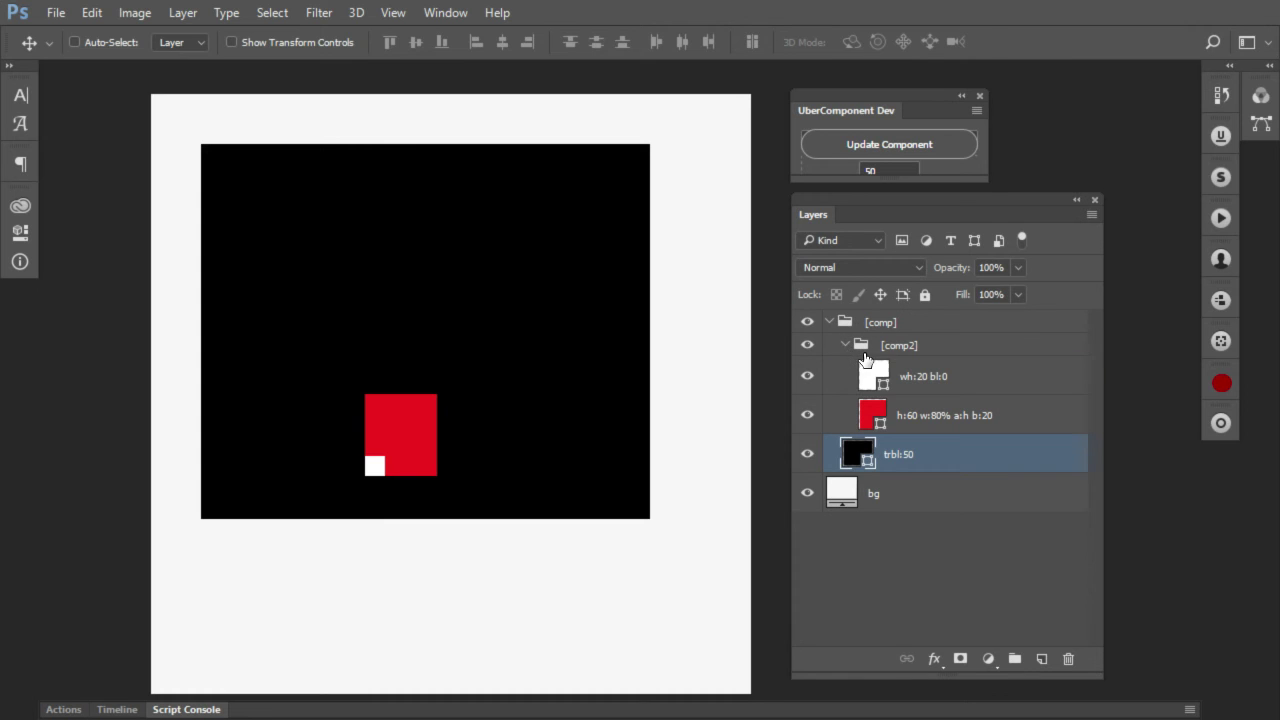
click(844, 346)
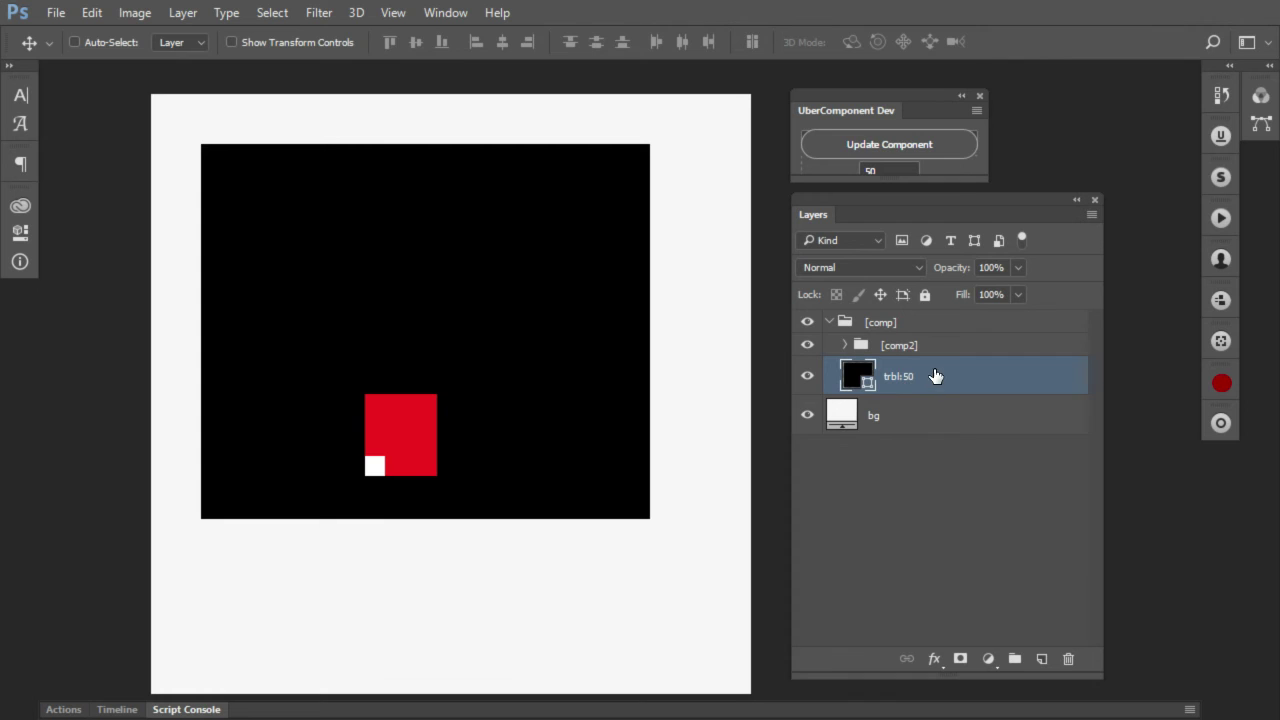
click(893, 146)
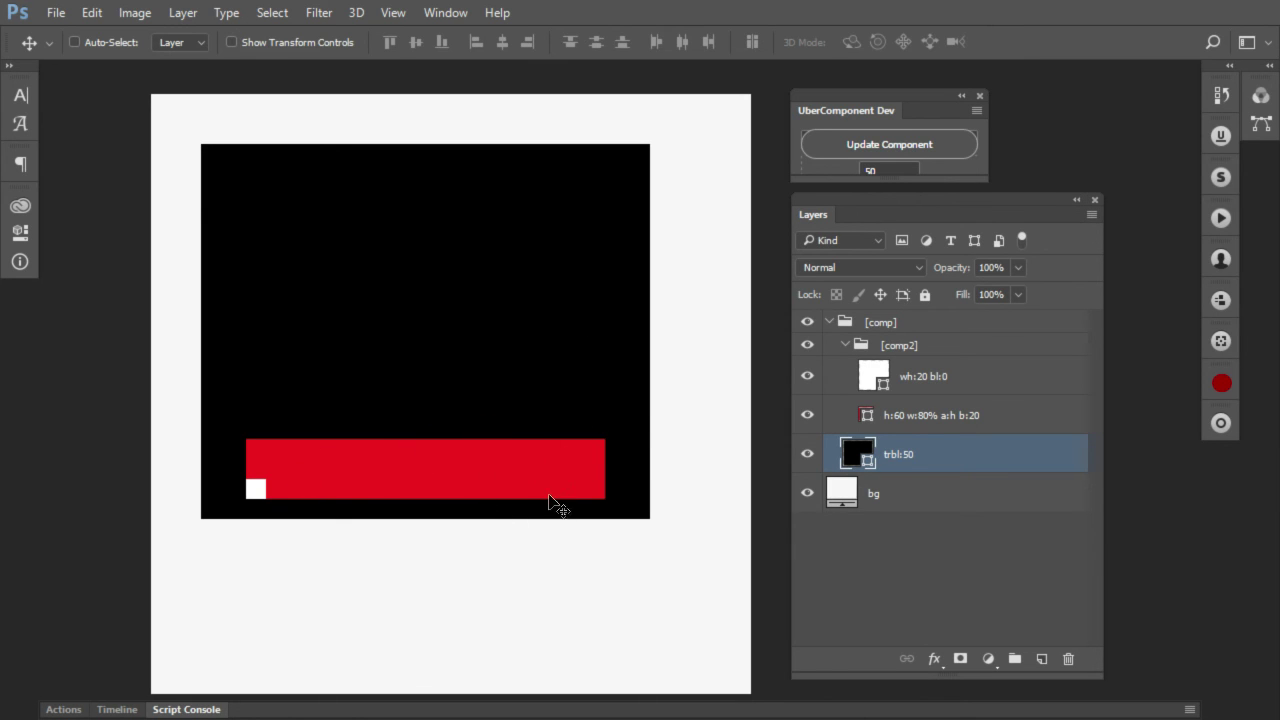
Step: Update the component from the bg layer to lay out [comp] and its nested [comp2] against the document, and collapse [comp]
click(832, 326)
click(829, 322)
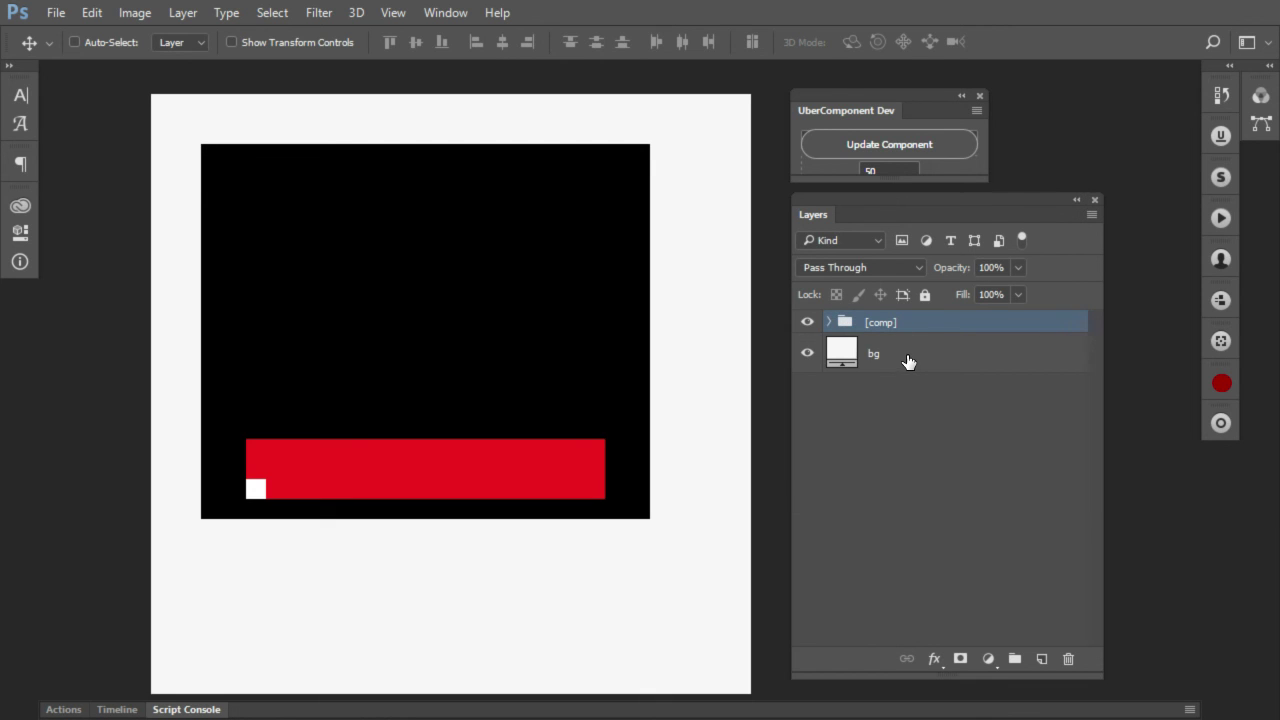
click(907, 357)
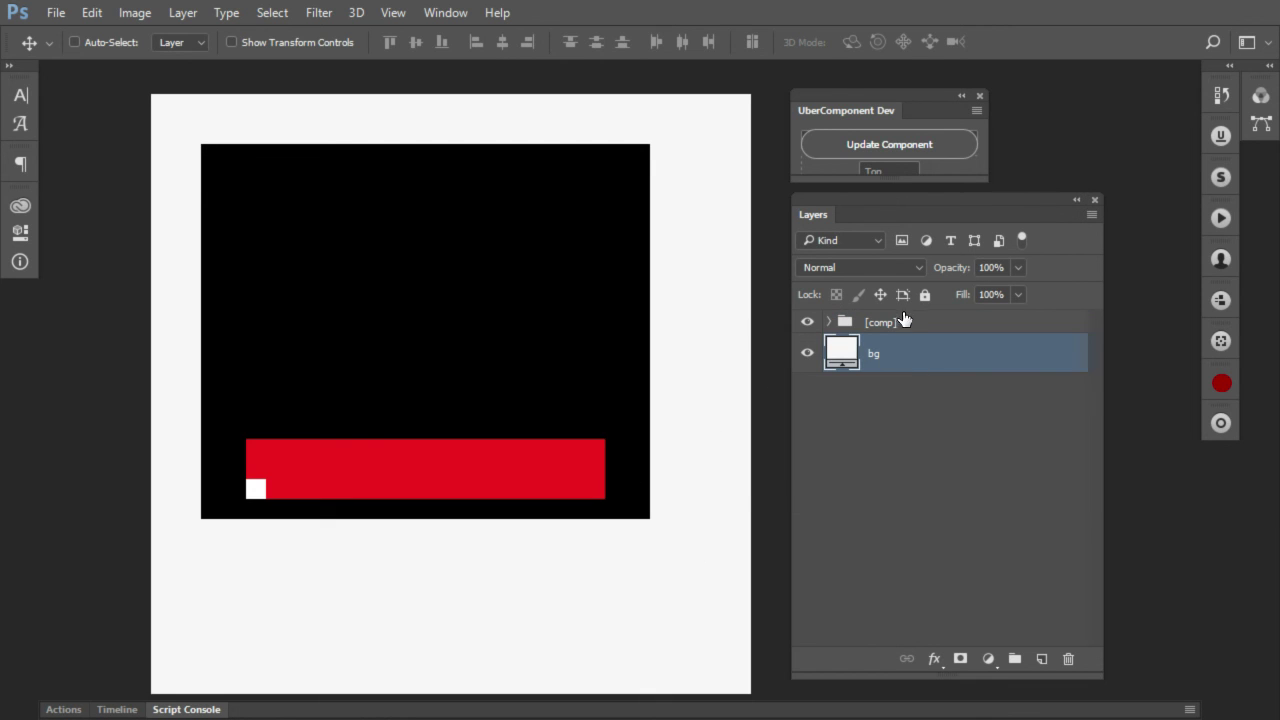
click(829, 322)
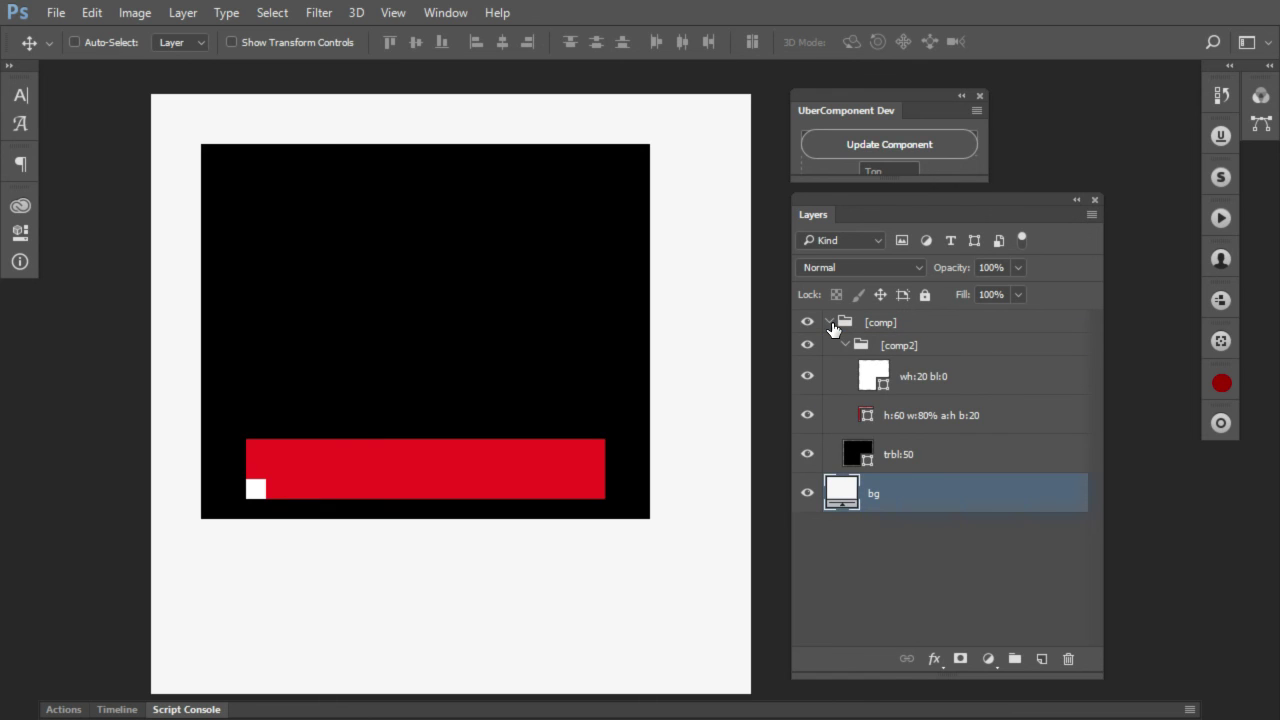
click(829, 322)
click(886, 150)
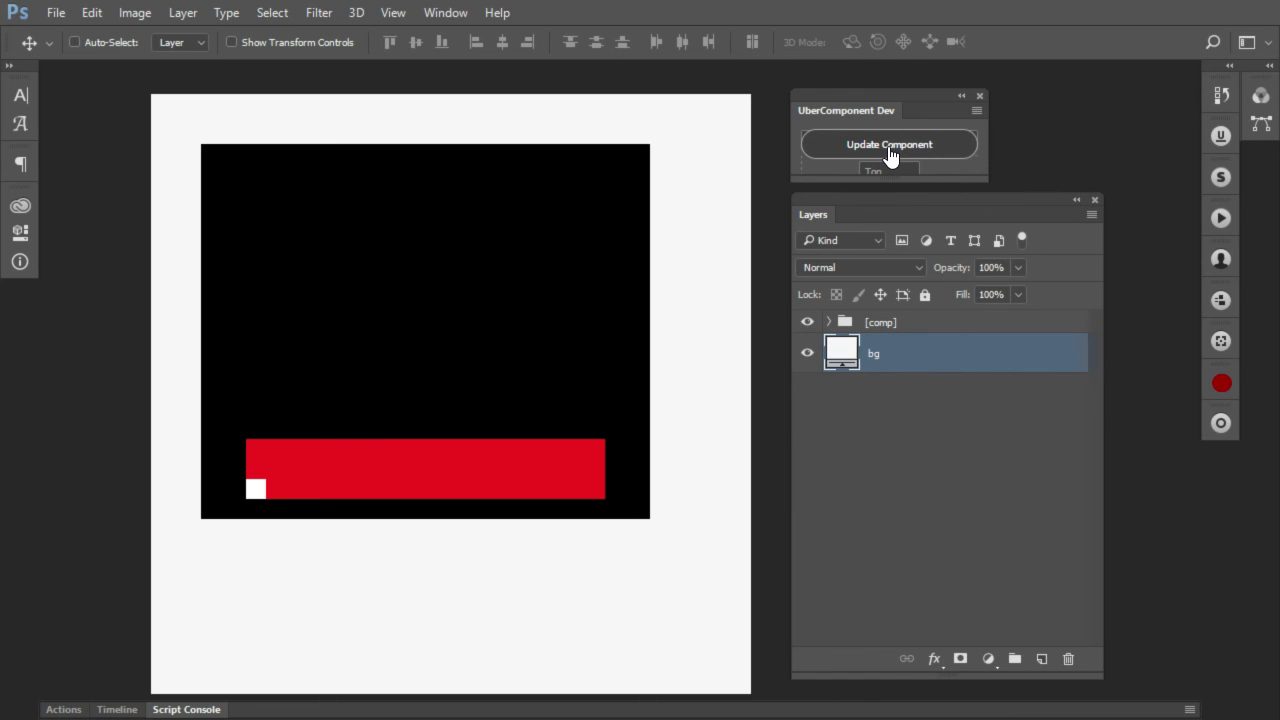
click(896, 145)
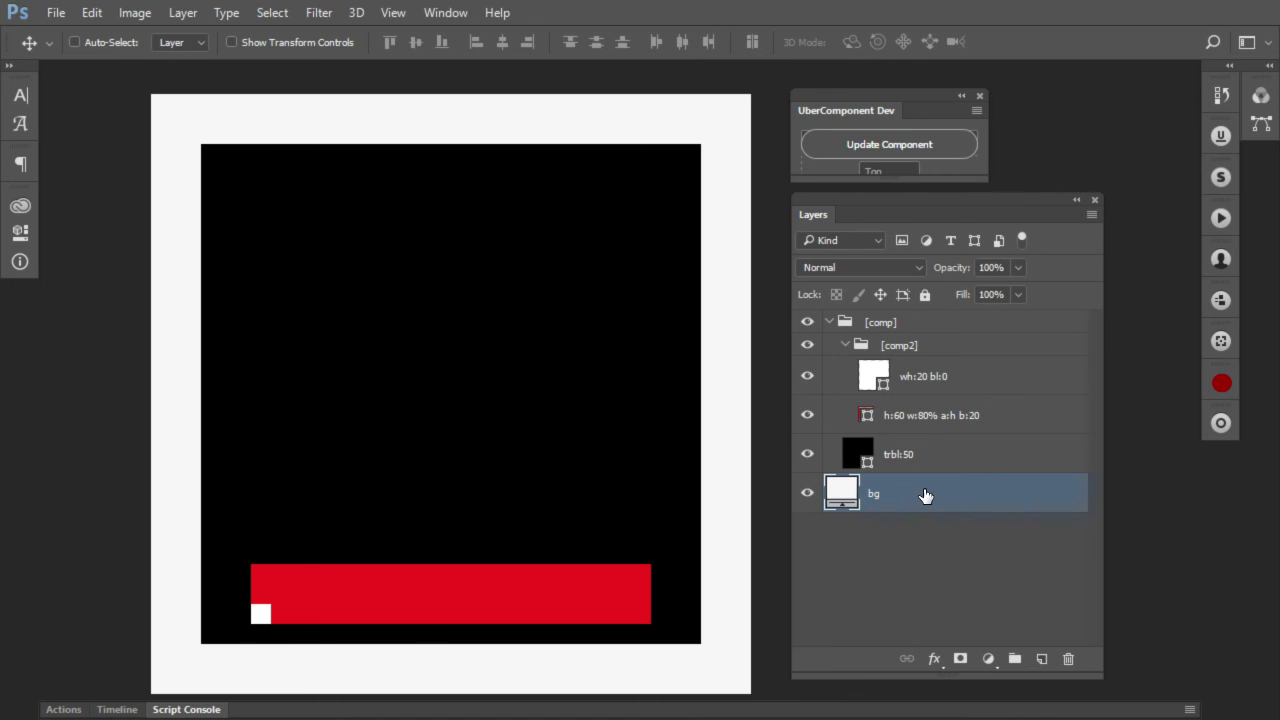
click(830, 322)
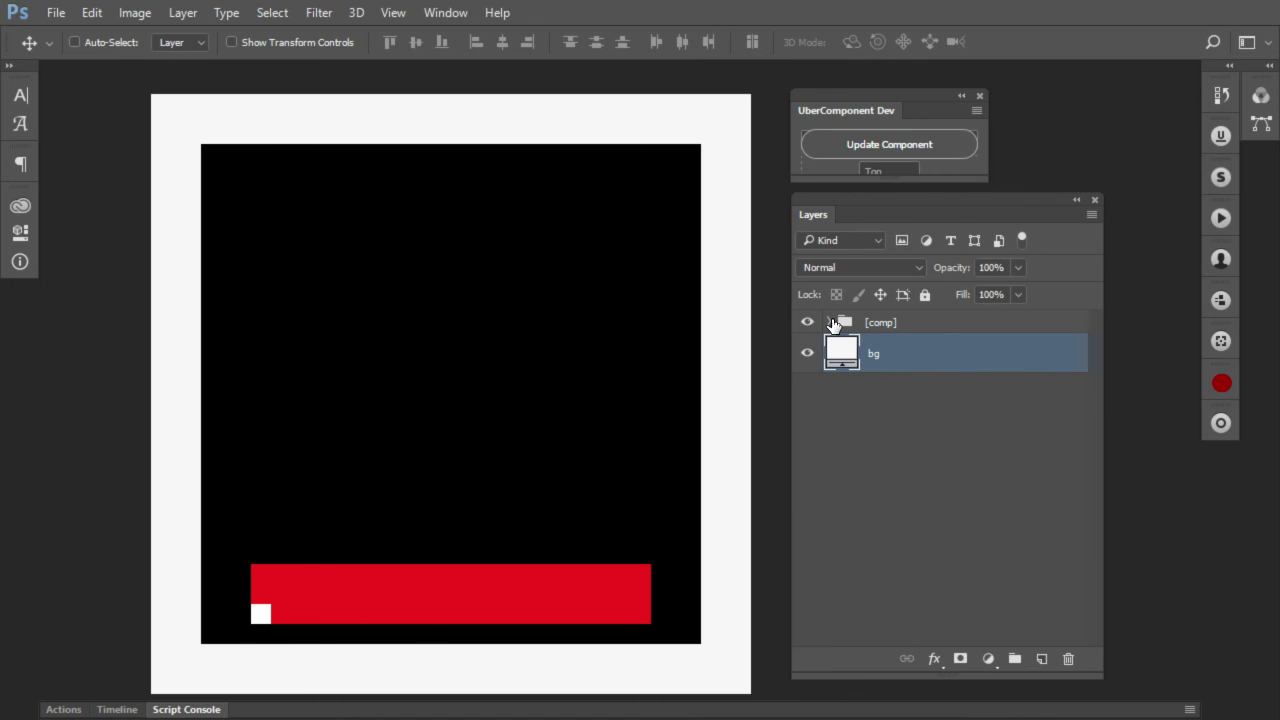